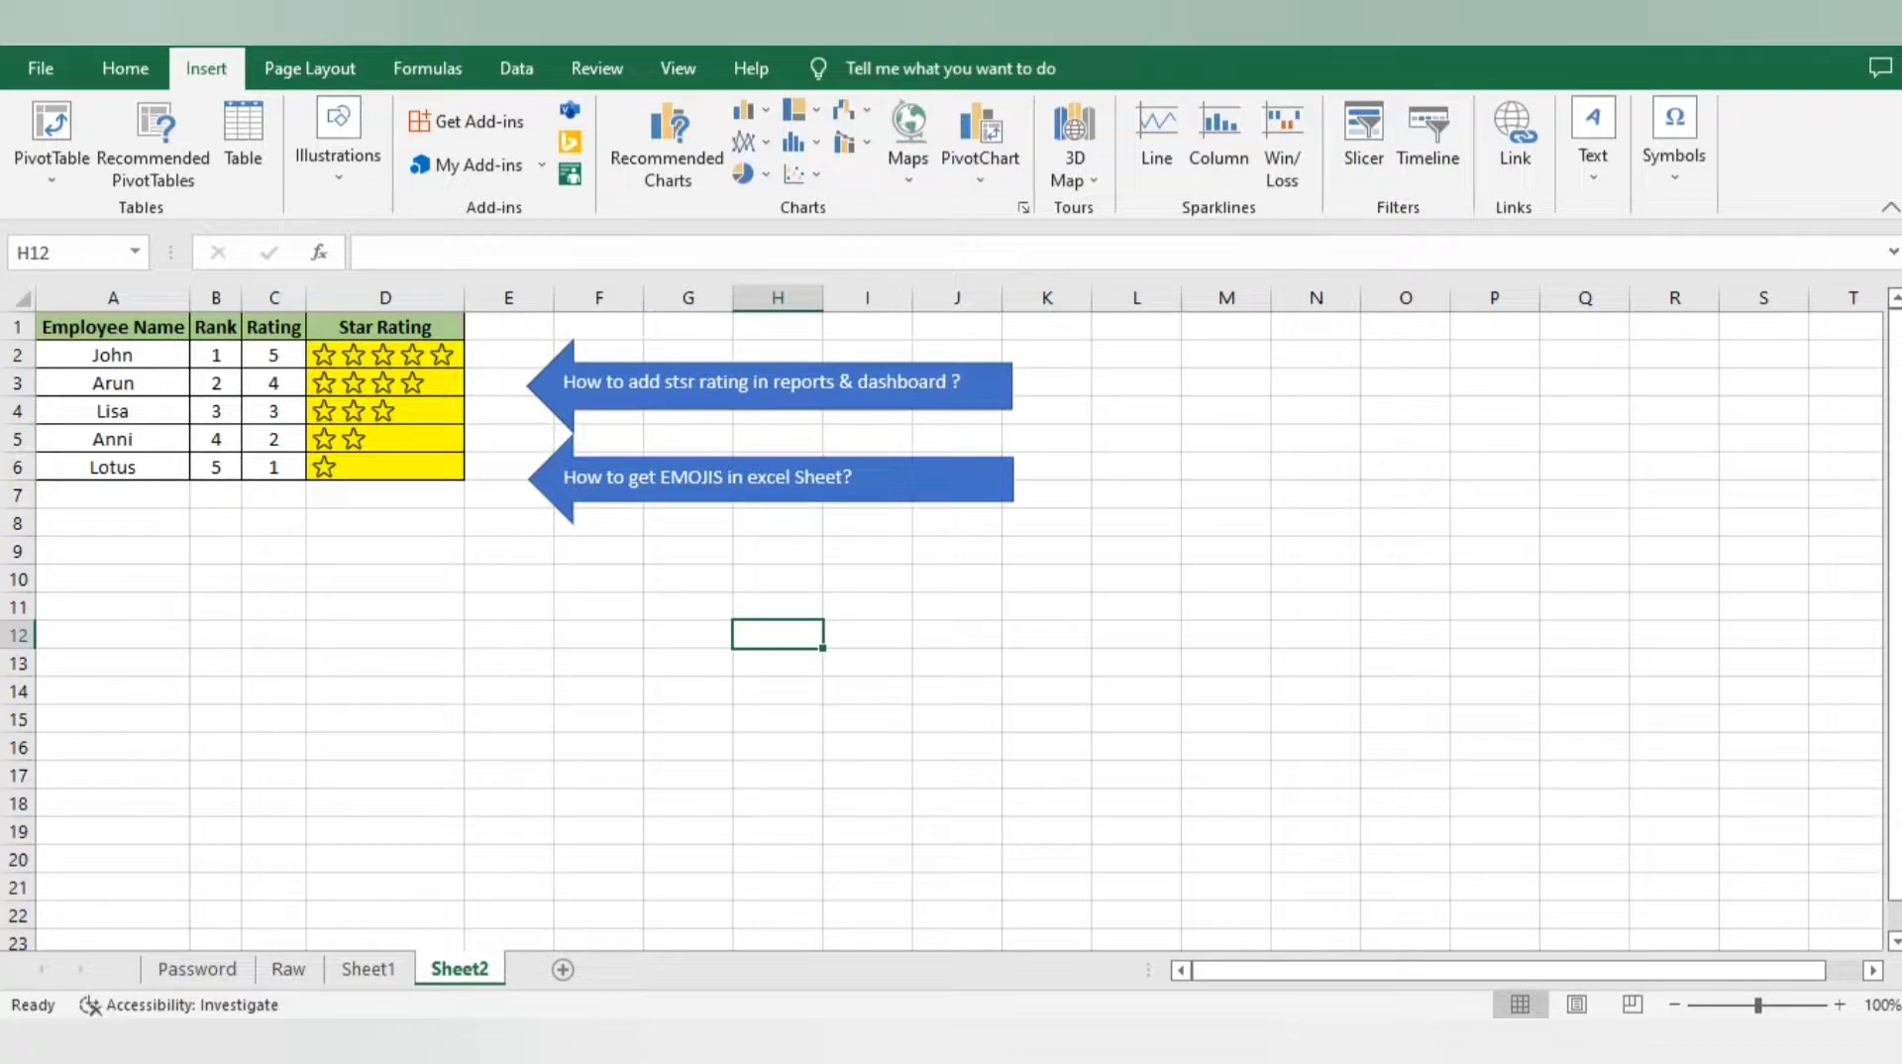
Step: Delete both arrow callouts and the old Star Rating column
{"action": "left_click", "coordinate": [768, 383]}
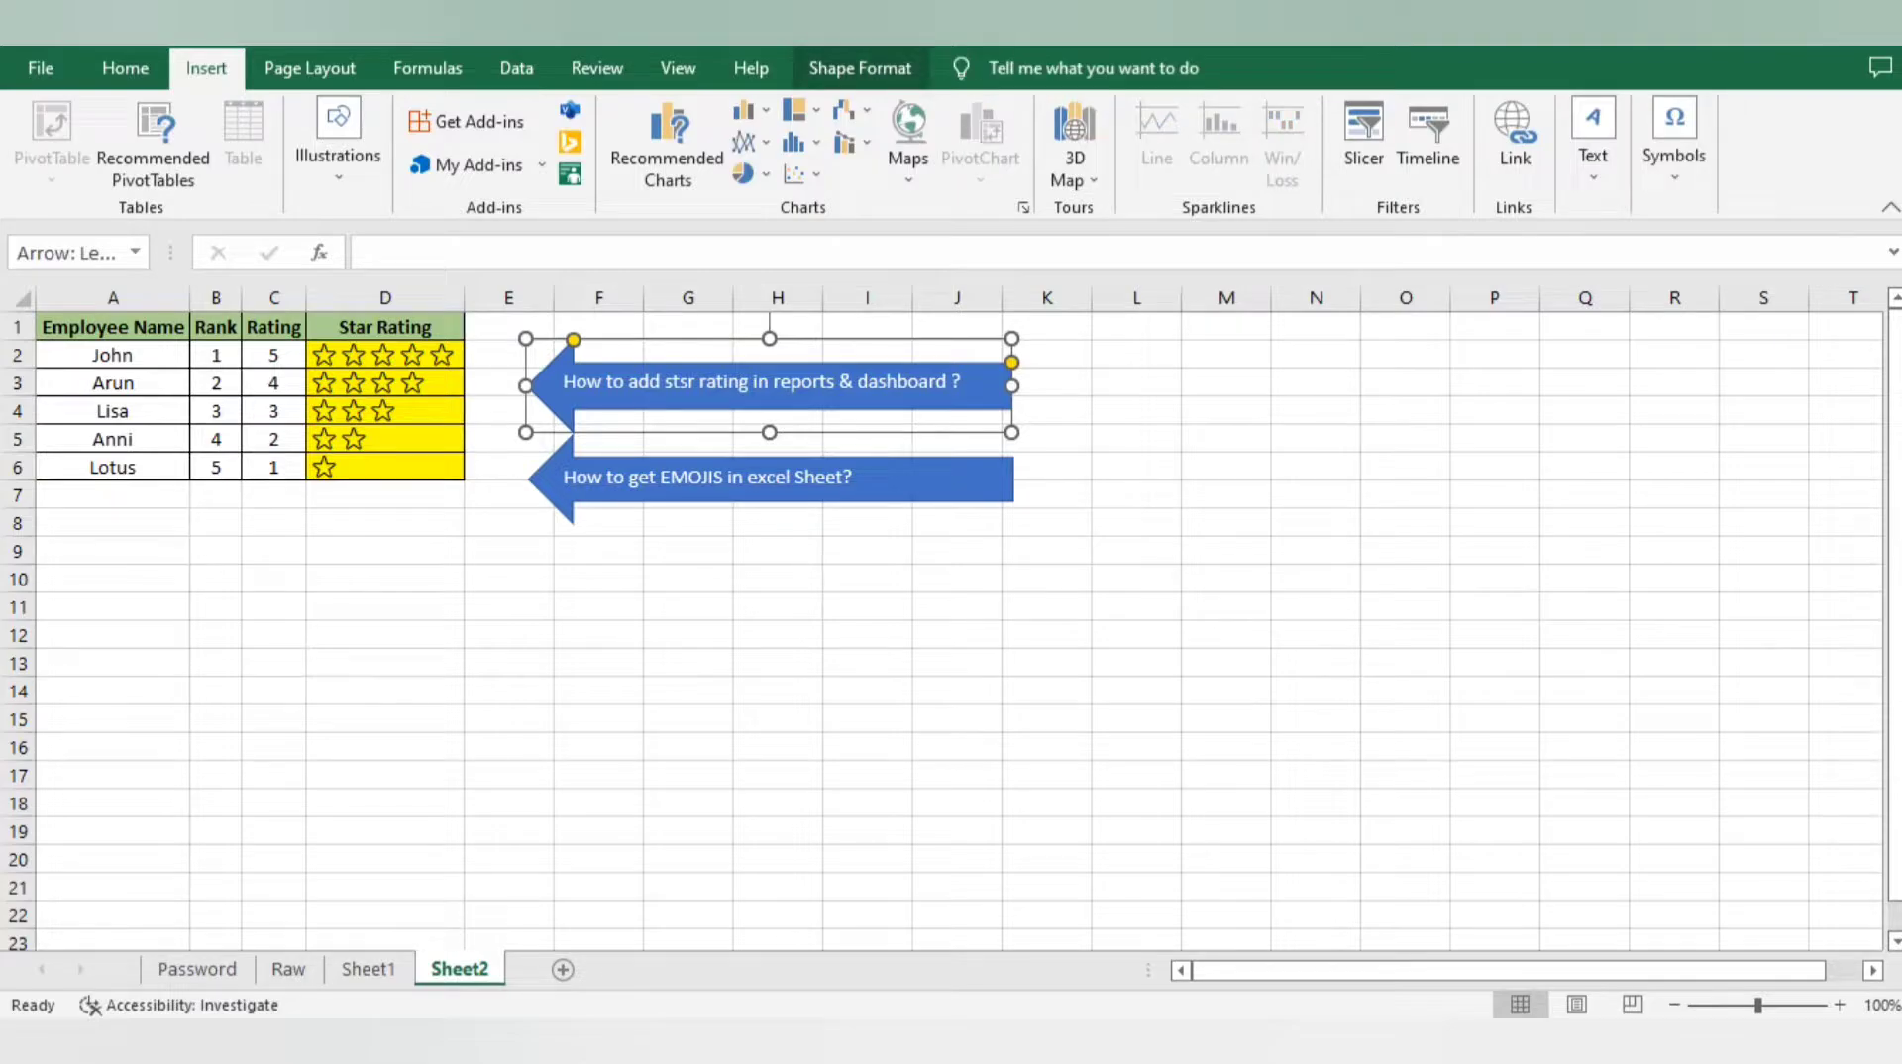
{"action": "key", "text": "ctrl+a"}
{"action": "key", "text": "Delete"}
{"action": "left_click", "coordinate": [386, 297]}
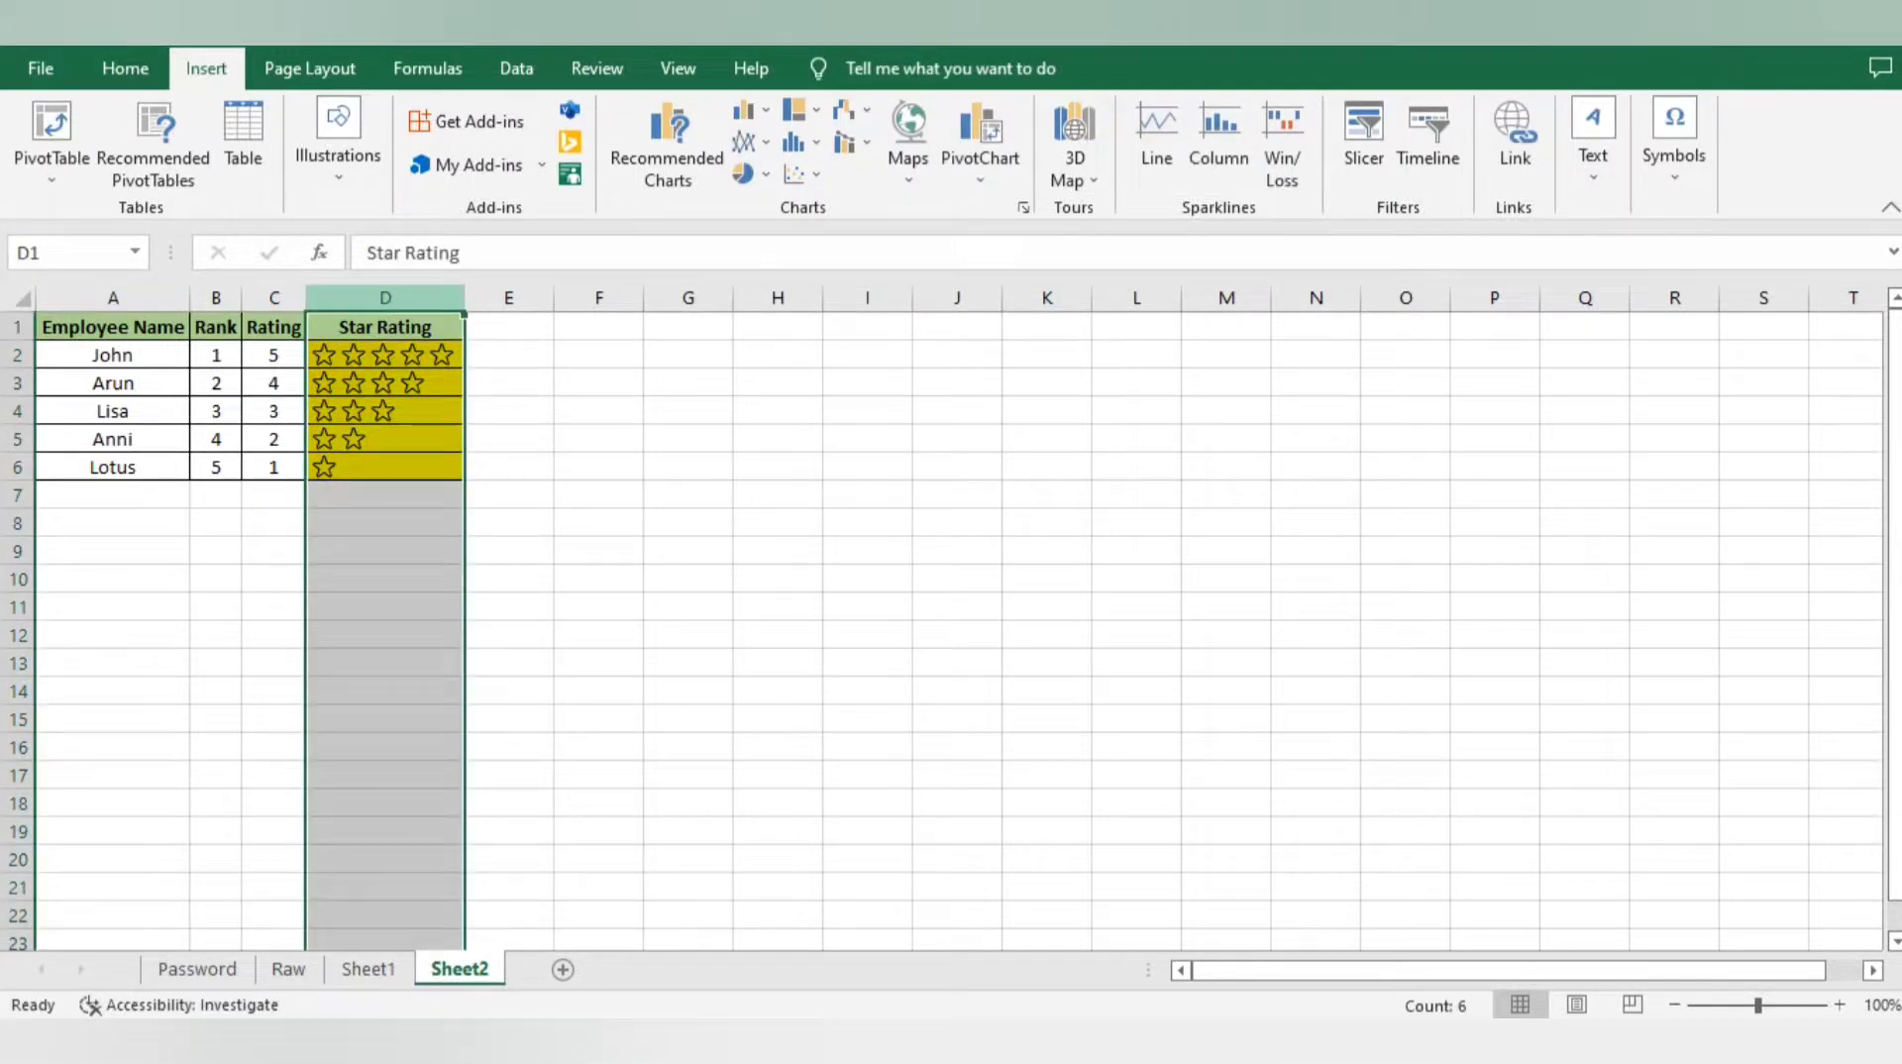
{"action": "key", "text": "ctrl+minus"}
Step: Select the Employee Name and Rank columns, each header with its values, to review the table
{"action": "key", "text": "Left"}
{"action": "key", "text": "Left"}
{"action": "key", "text": "Left"}
{"action": "key", "text": "ctrl+shift+Down"}
{"action": "key", "text": "Right"}
{"action": "key", "text": "Left"}
{"action": "key", "text": "ctrl+shift+Down"}
{"action": "key", "text": "Right"}
{"action": "key", "text": "ctrl+shift+Down"}
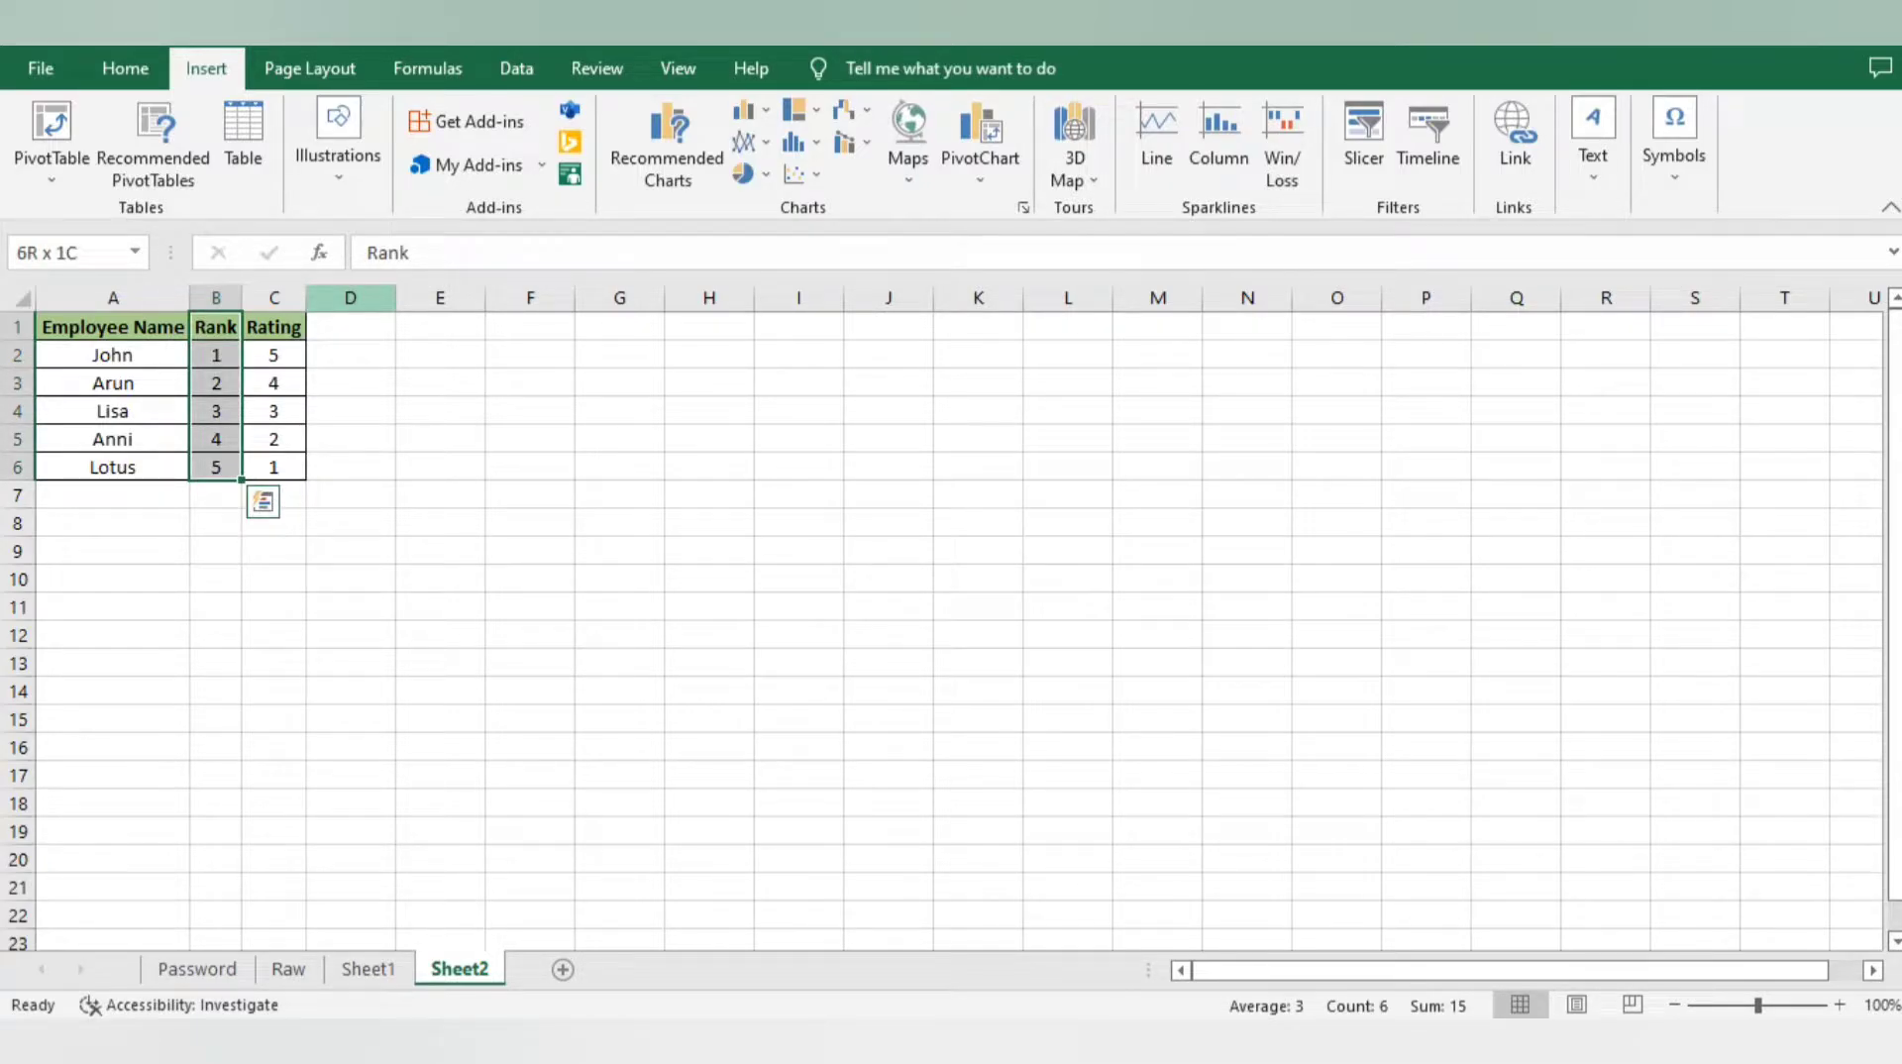
{"action": "key", "text": "Left"}
{"action": "key", "text": "Right"}
{"action": "key", "text": "Down"}
{"action": "key", "text": "ctrl+shift+Down"}
Step: Copy the Rating header from C1 into the empty cell D1
{"action": "key", "text": "Right"}
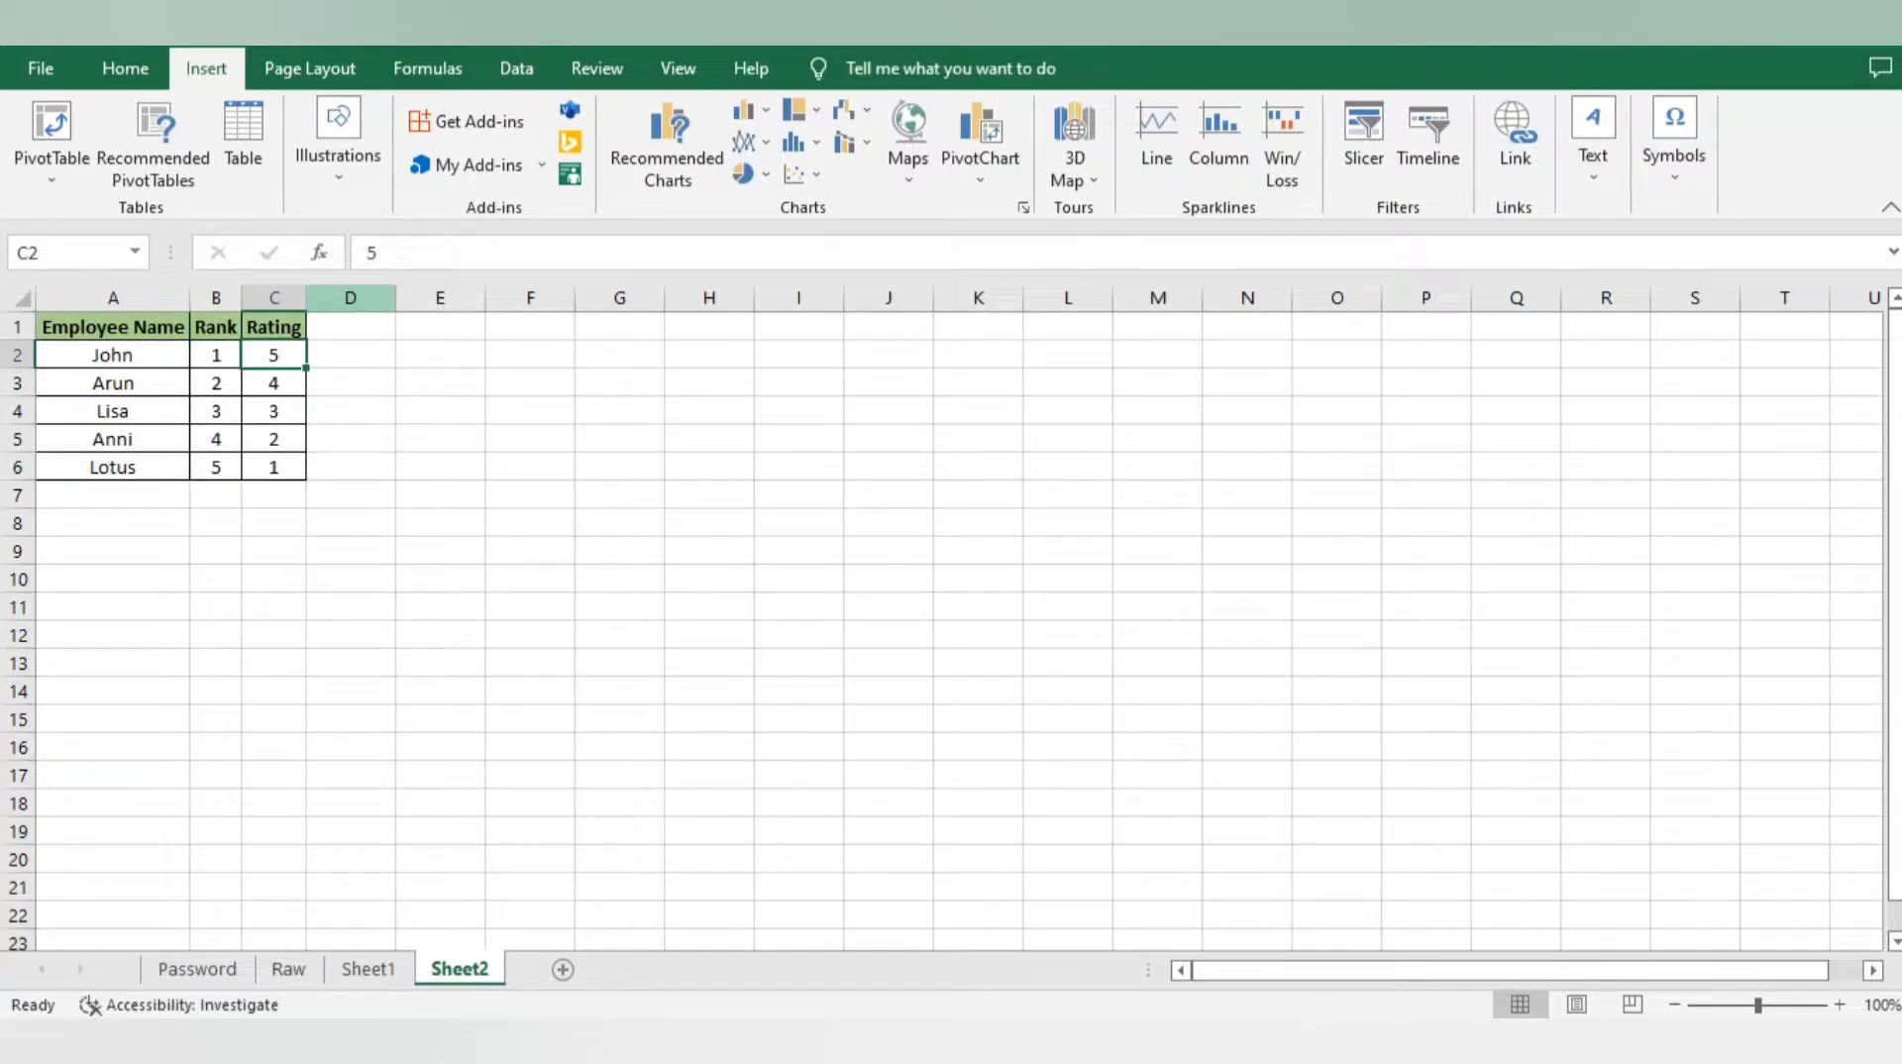
{"action": "key", "text": "Up"}
{"action": "key", "text": "ctrl+shift+Down"}
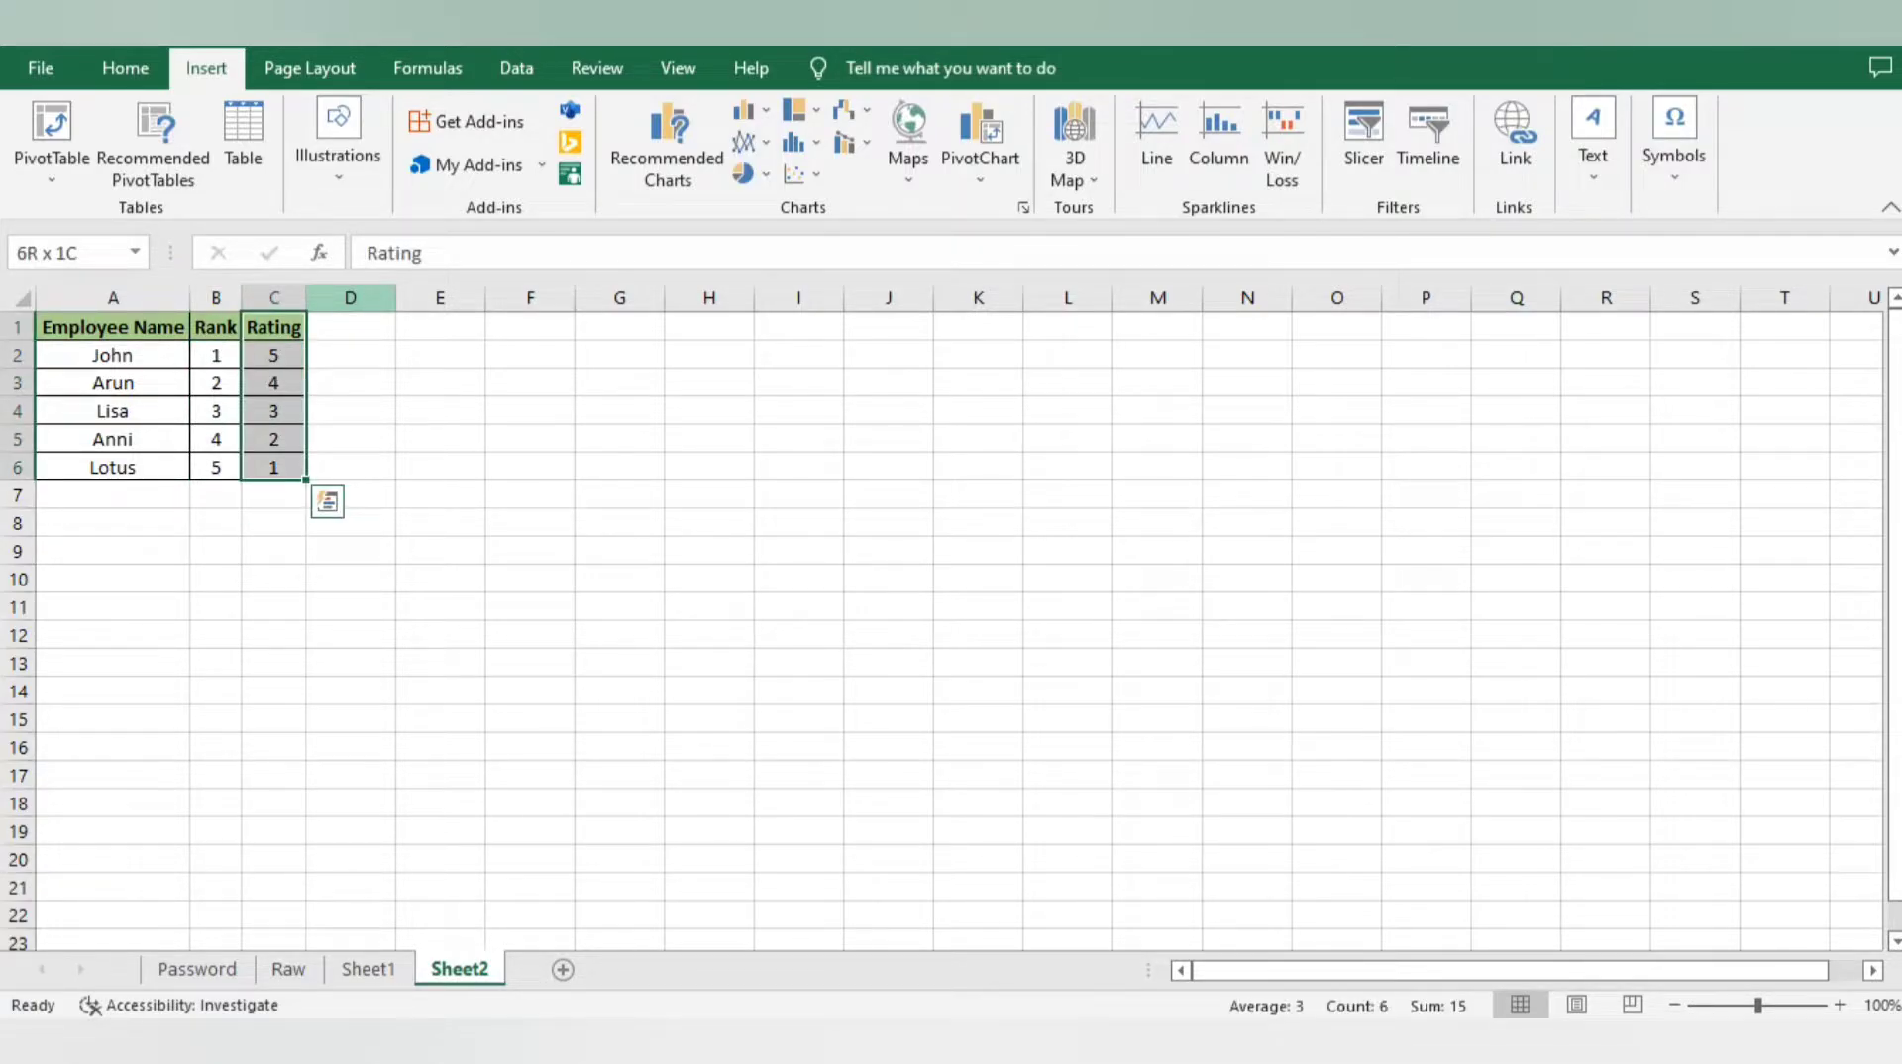
{"action": "key", "text": "Left"}
{"action": "key", "text": "Right"}
{"action": "key", "text": "ctrl+c"}
{"action": "key", "text": "Right"}
{"action": "key", "text": "ctrl+v"}
Step: Head column D 'Star Rating' and autofit the column width to fit it
{"action": "type", "text": "Sta"}
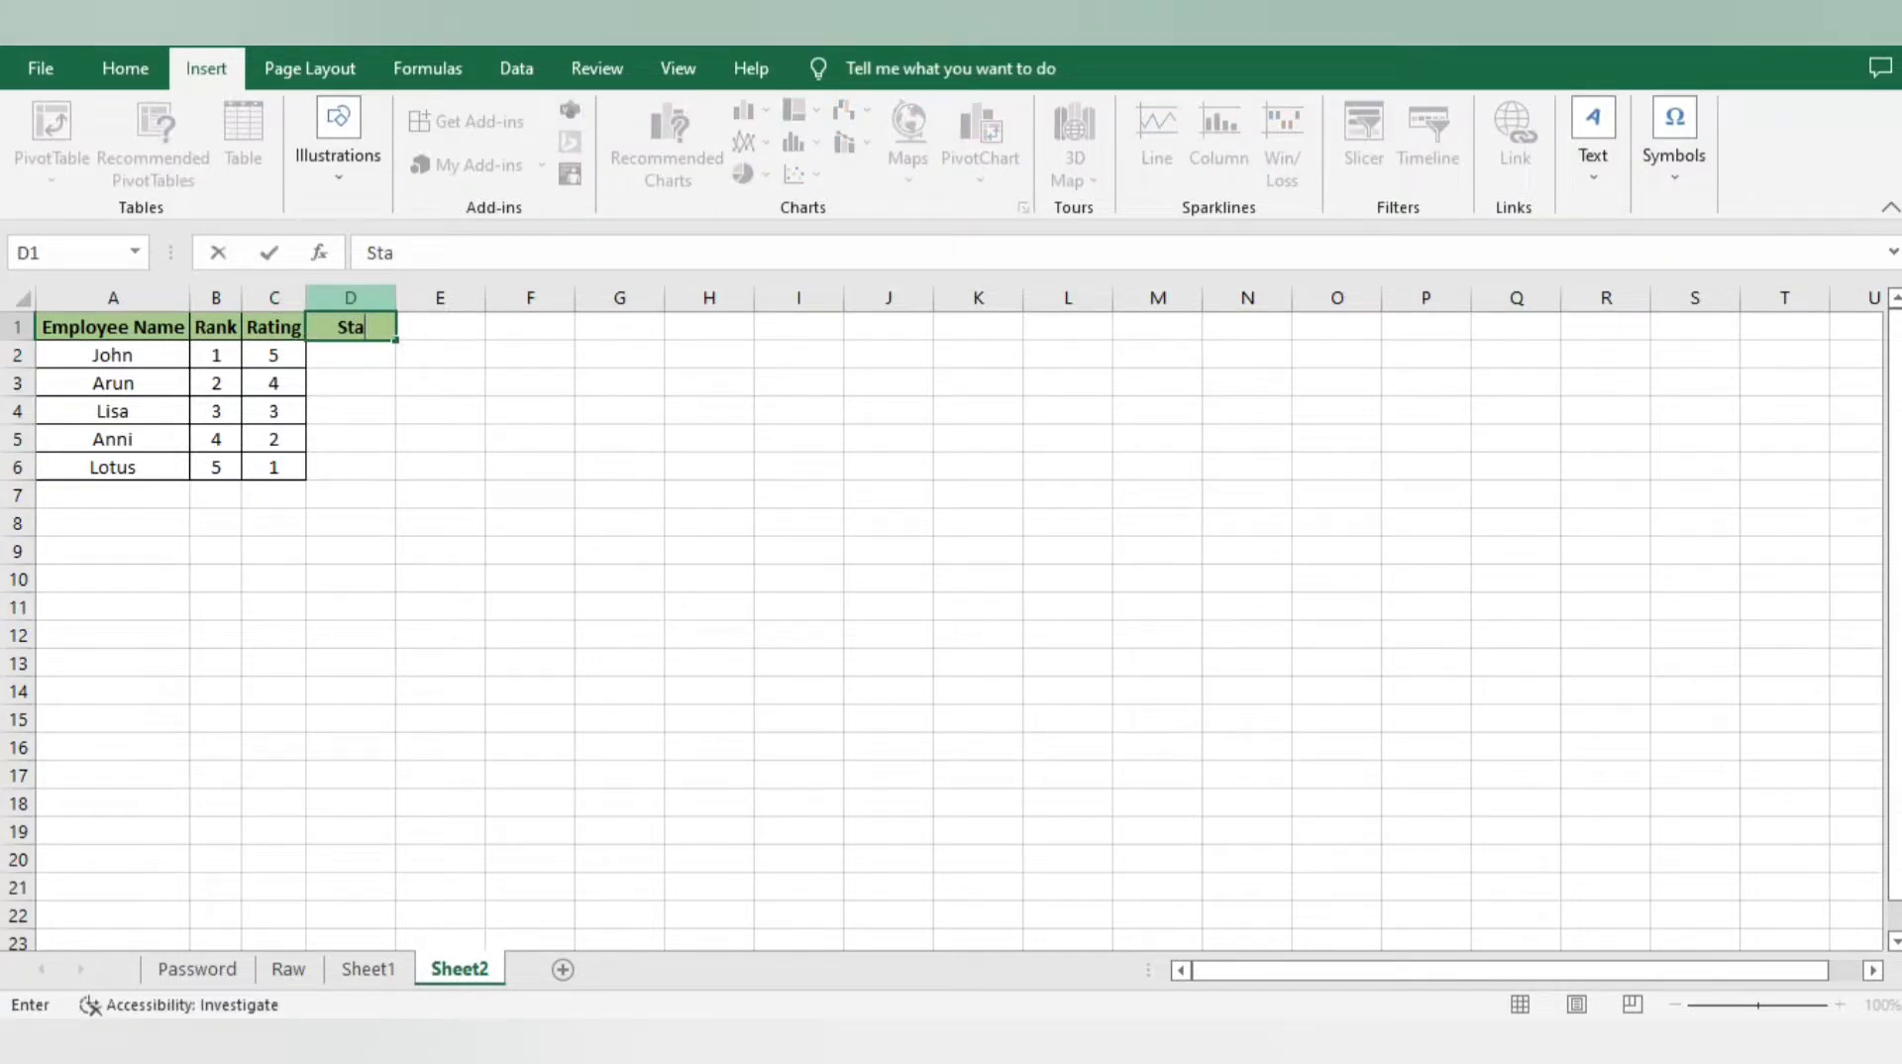
{"action": "type", "text": "r Rating"}
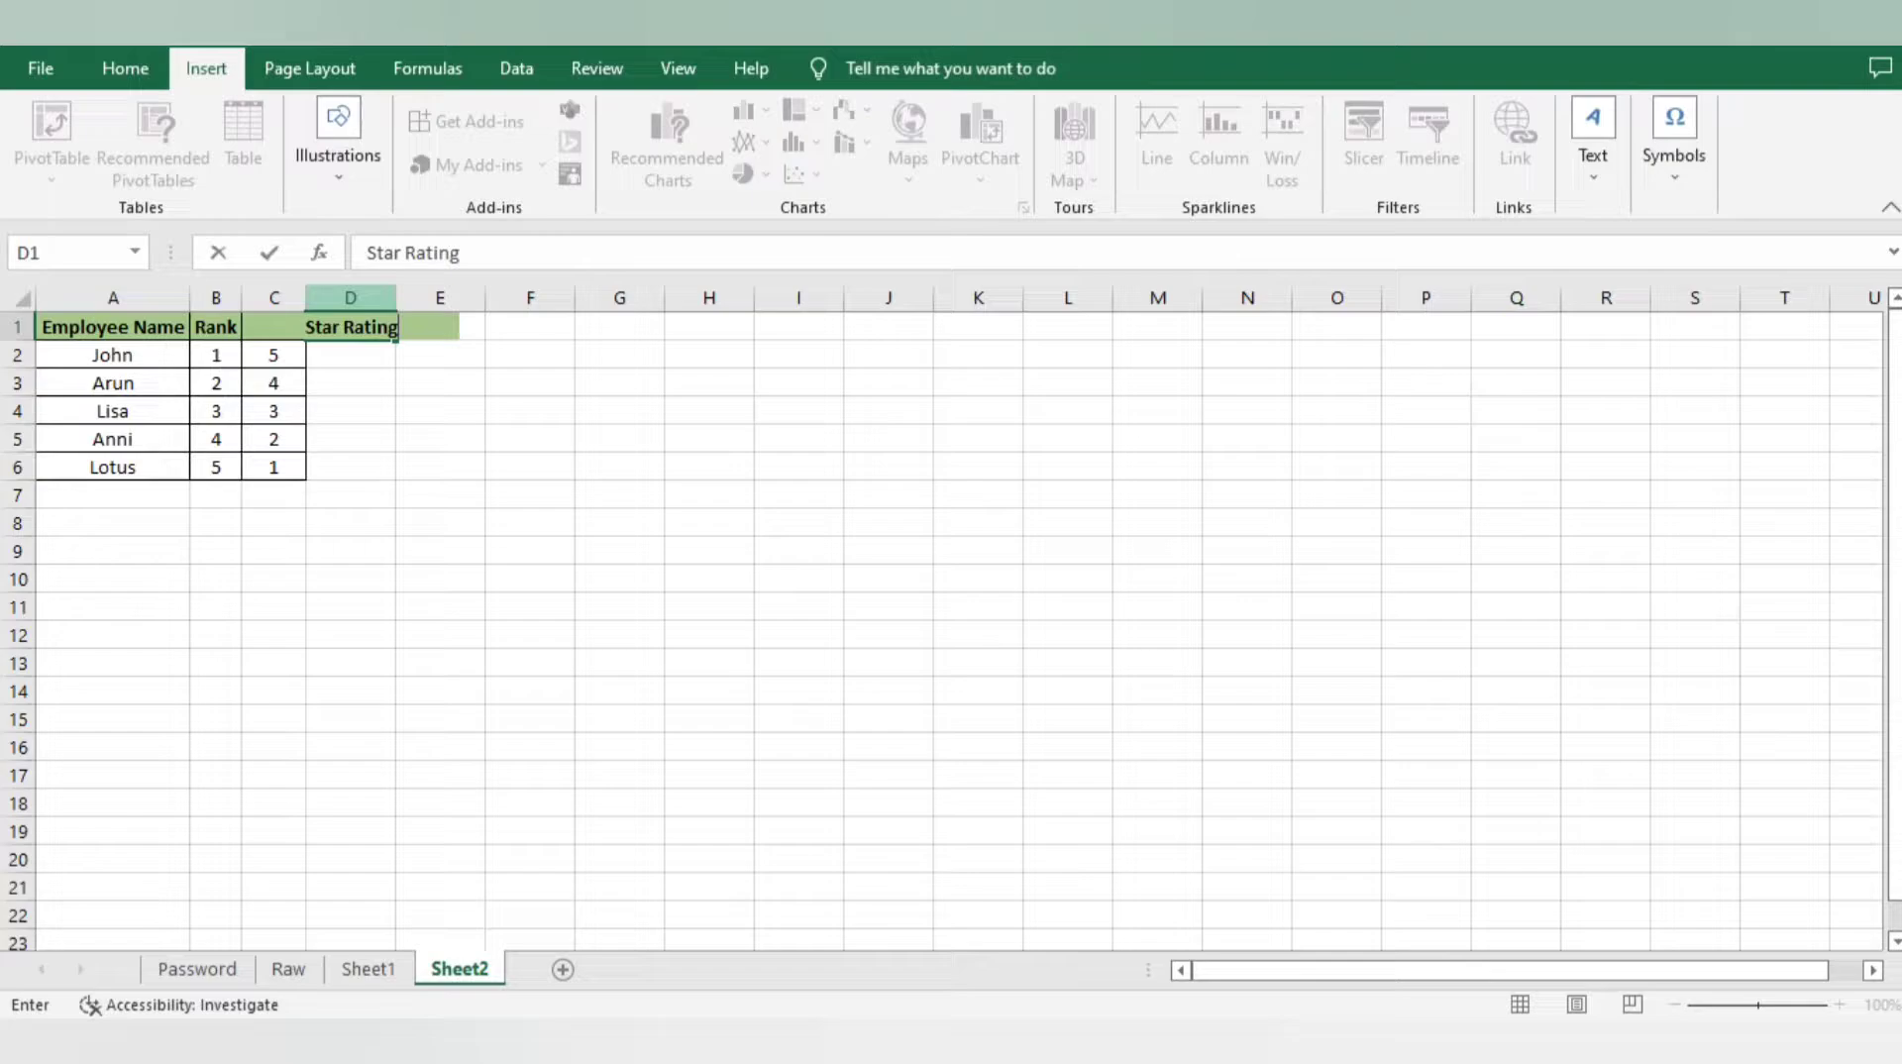
{"action": "key", "text": "Right"}
{"action": "key", "text": "Left"}
{"action": "key", "text": "ctrl+a"}
{"action": "key", "text": "alt"}
{"action": "key", "text": "h"}
{"action": "key", "text": "o"}
{"action": "key", "text": "i"}
{"action": "key", "text": "Left"}
{"action": "key", "text": "Right"}
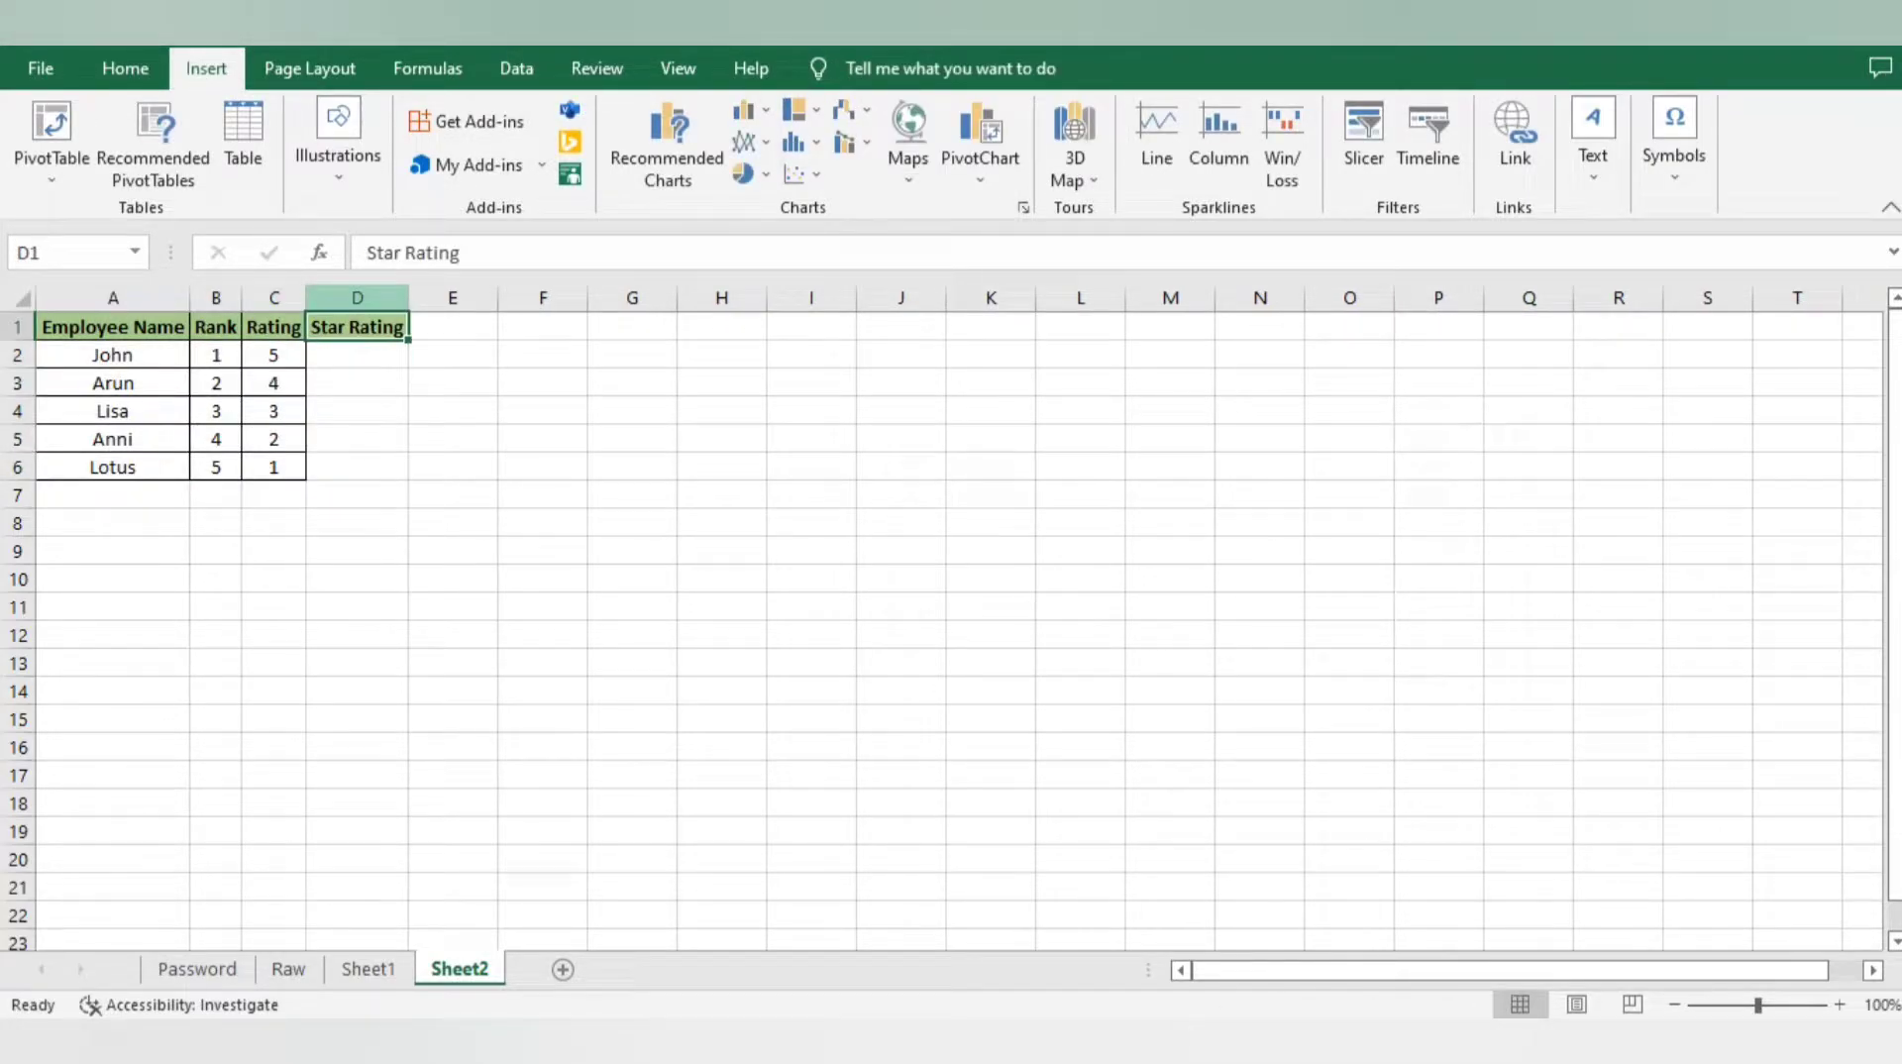
Step: Put All Borders on every cell of the table A1:D6
{"action": "key", "text": "ctrl+a"}
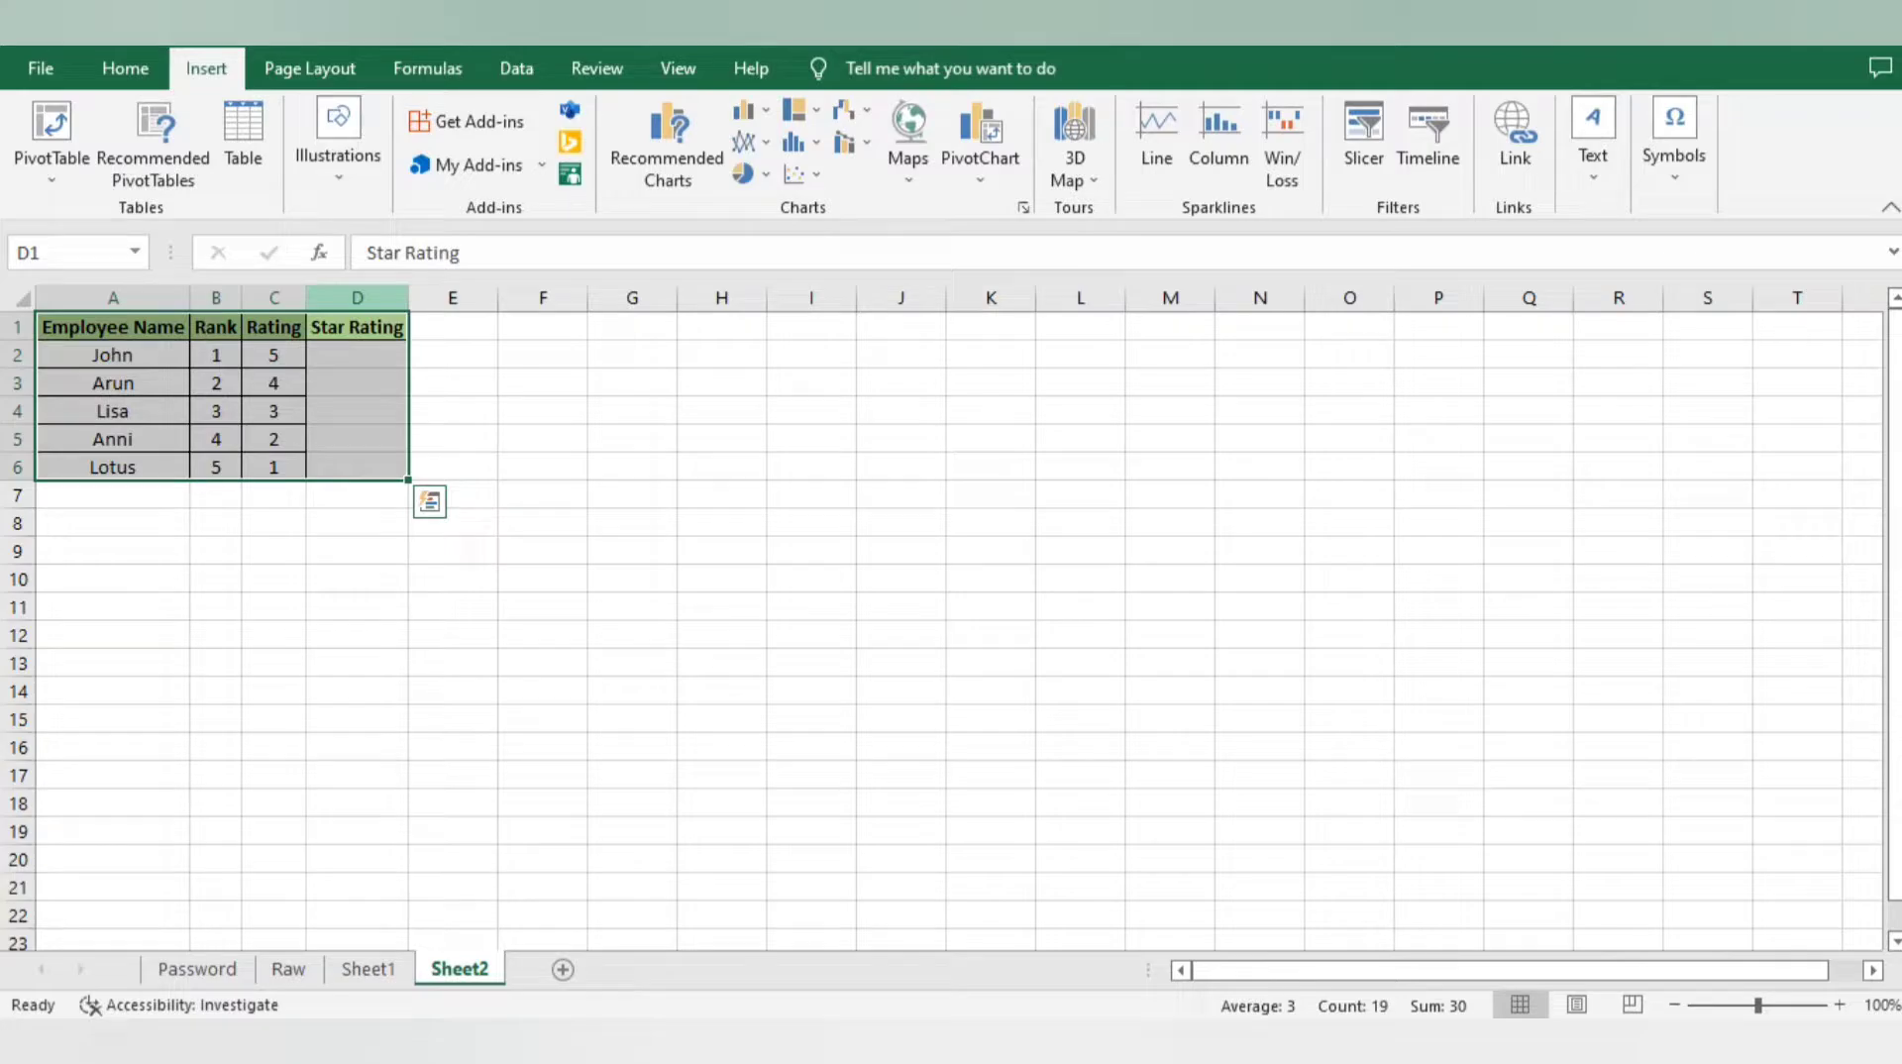
{"action": "key", "text": "alt+h"}
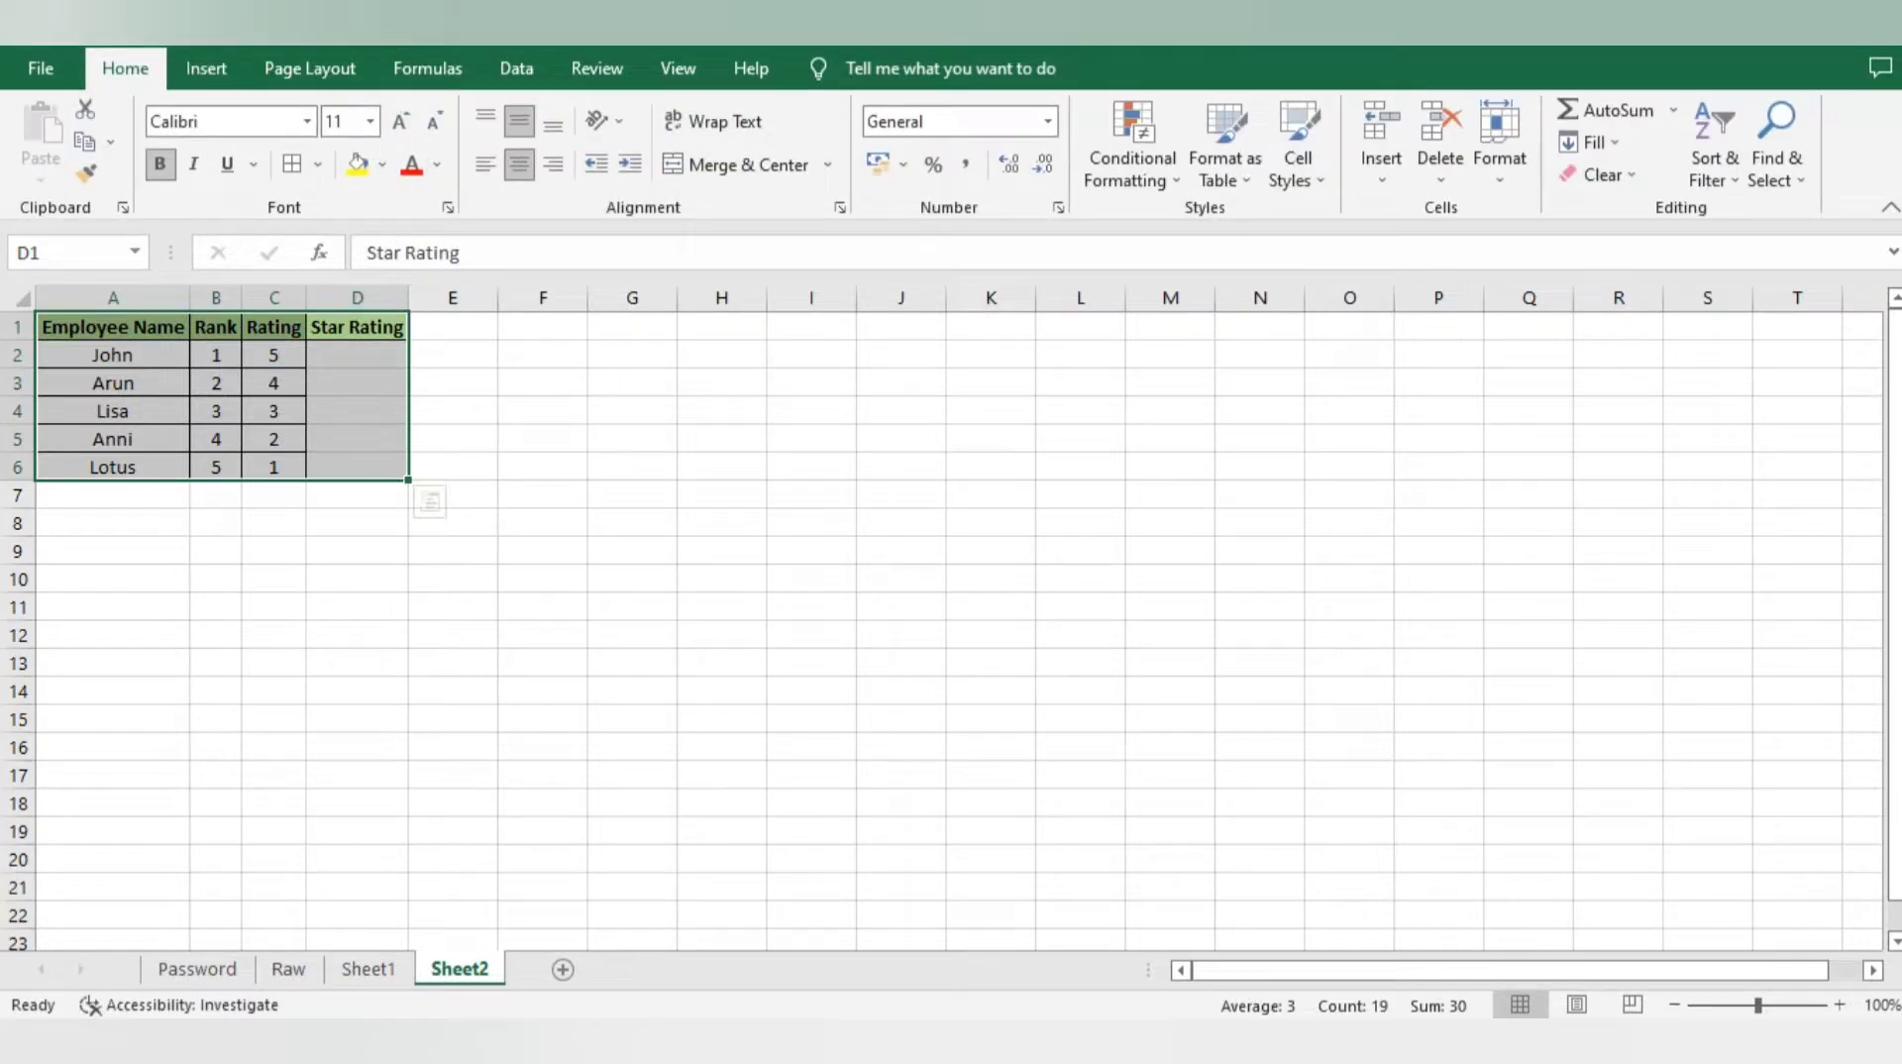
{"action": "key", "text": "b"}
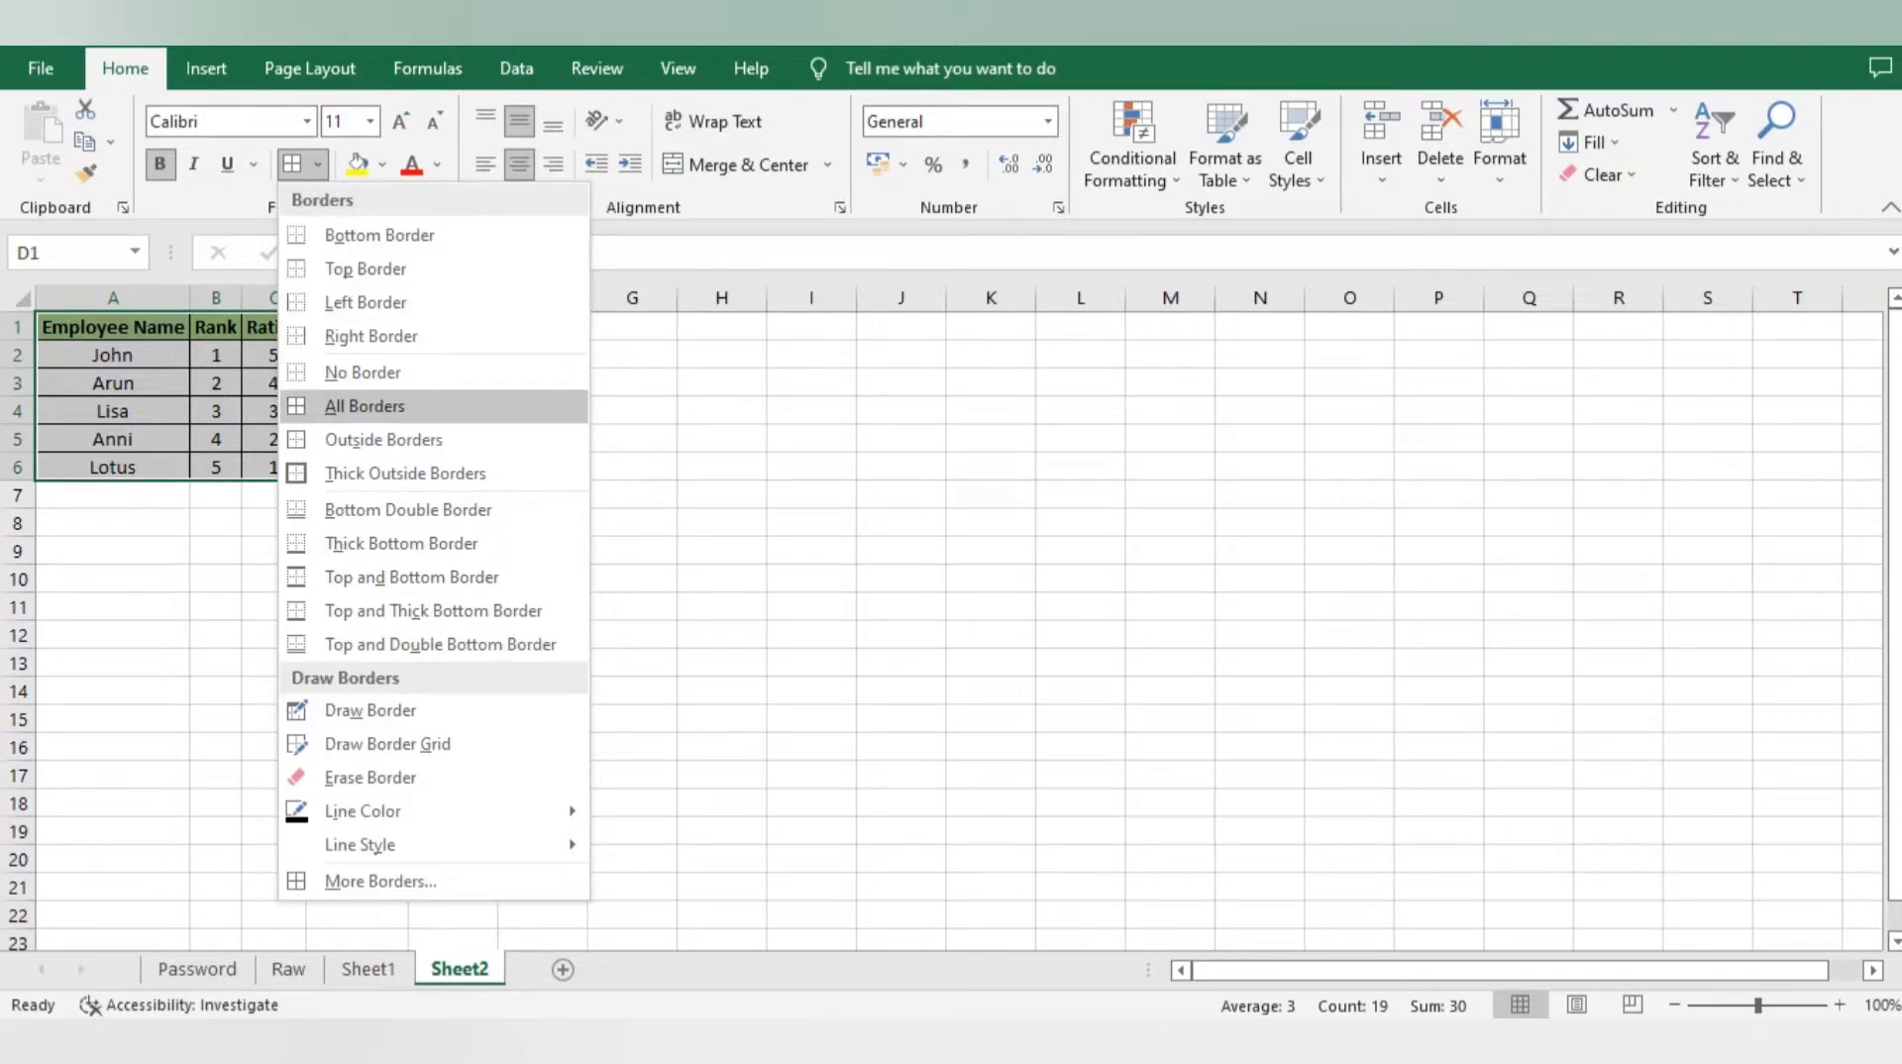
{"action": "key", "text": "Return"}
{"action": "left_click", "coordinate": [543, 383]}
{"action": "left_click", "coordinate": [357, 382]}
{"action": "left_click", "coordinate": [357, 355]}
Step: Start =REPT( in D2, using cell M3 as the text argument
{"action": "type", "text": "=rept"}
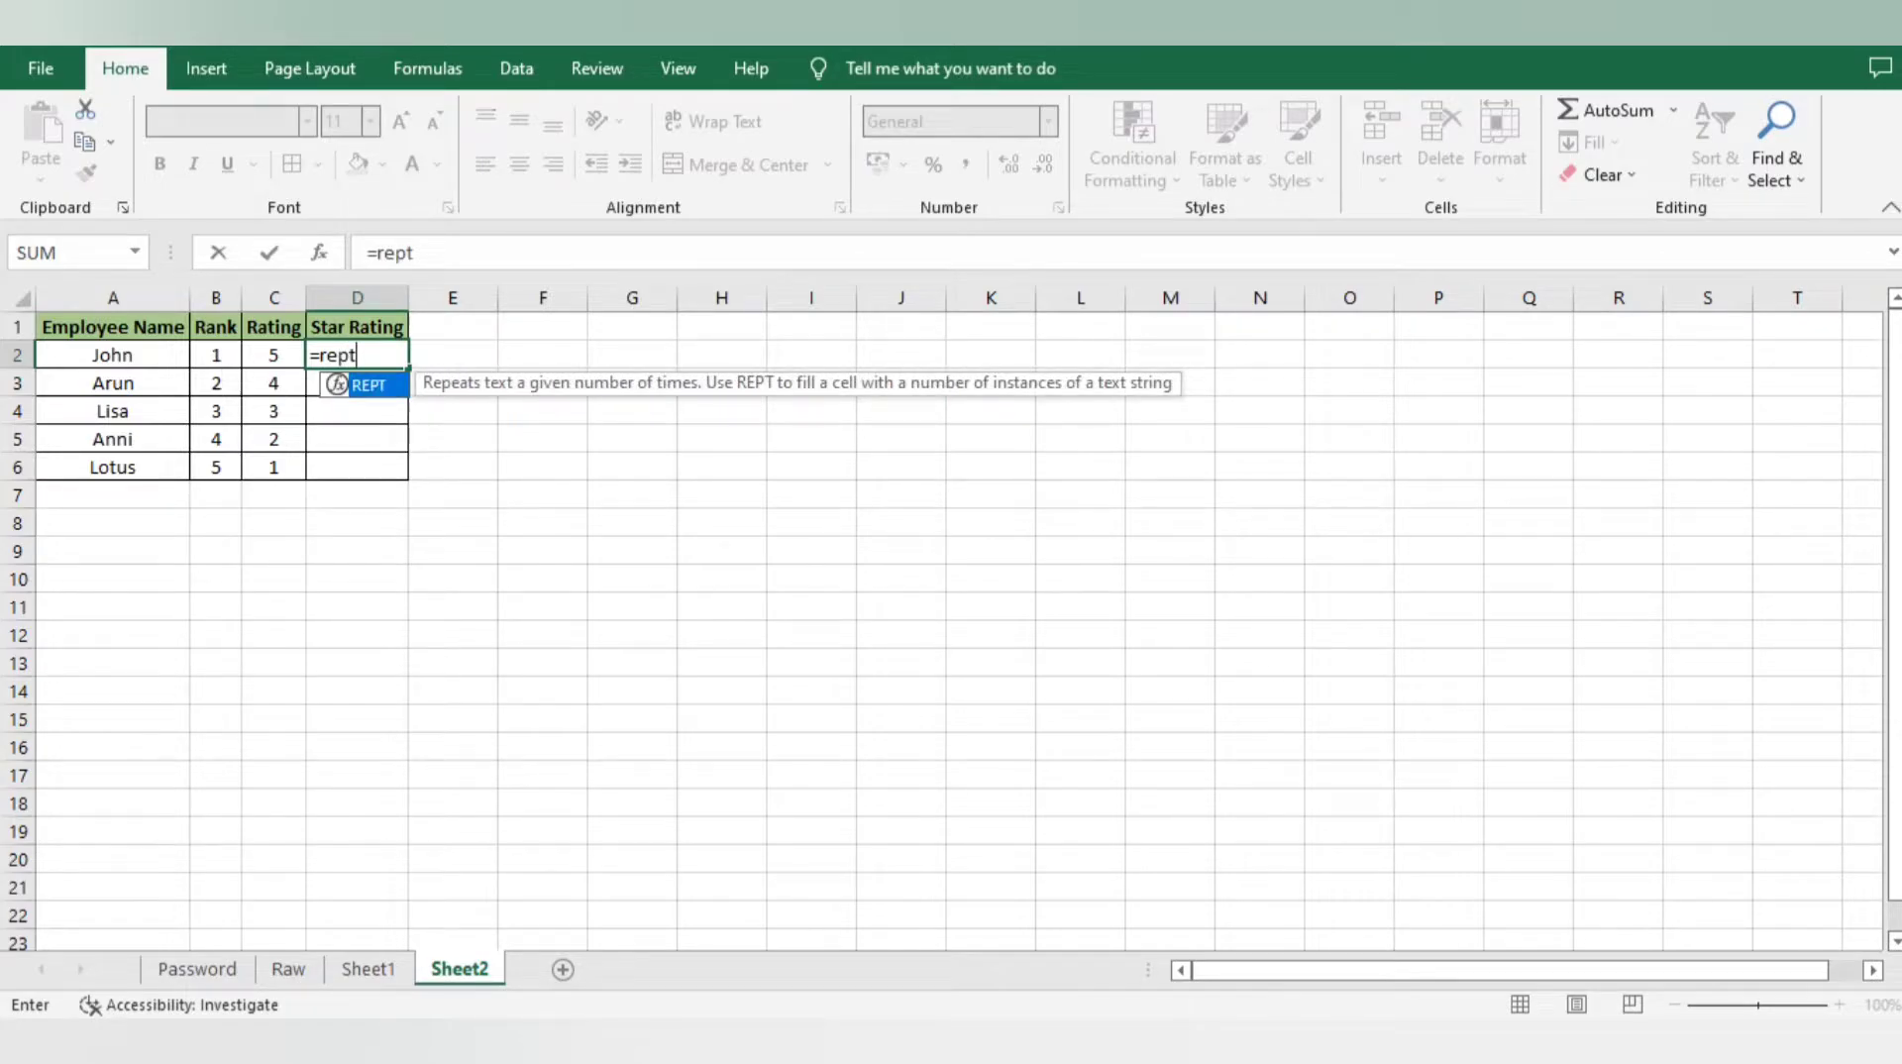
{"action": "type", "text": "()"}
{"action": "key", "text": "BackSpace"}
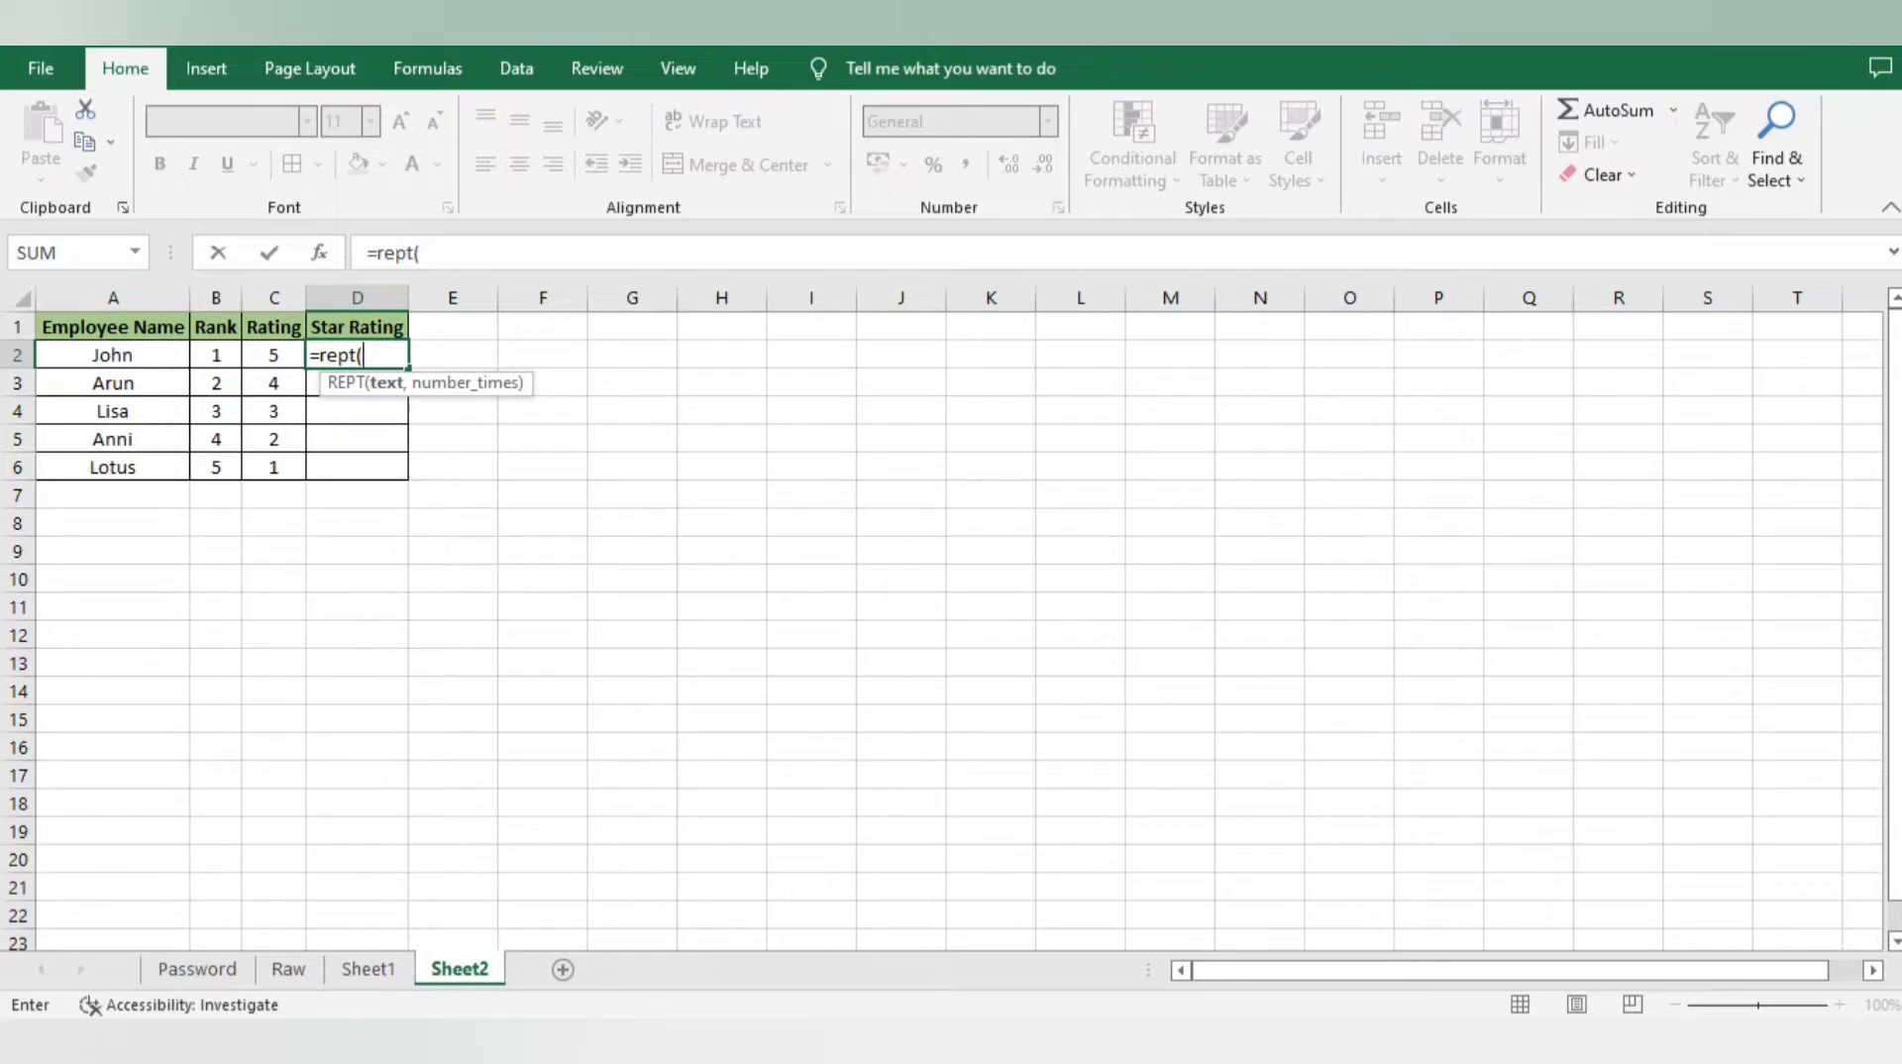
{"action": "left_click", "coordinate": [1170, 382]}
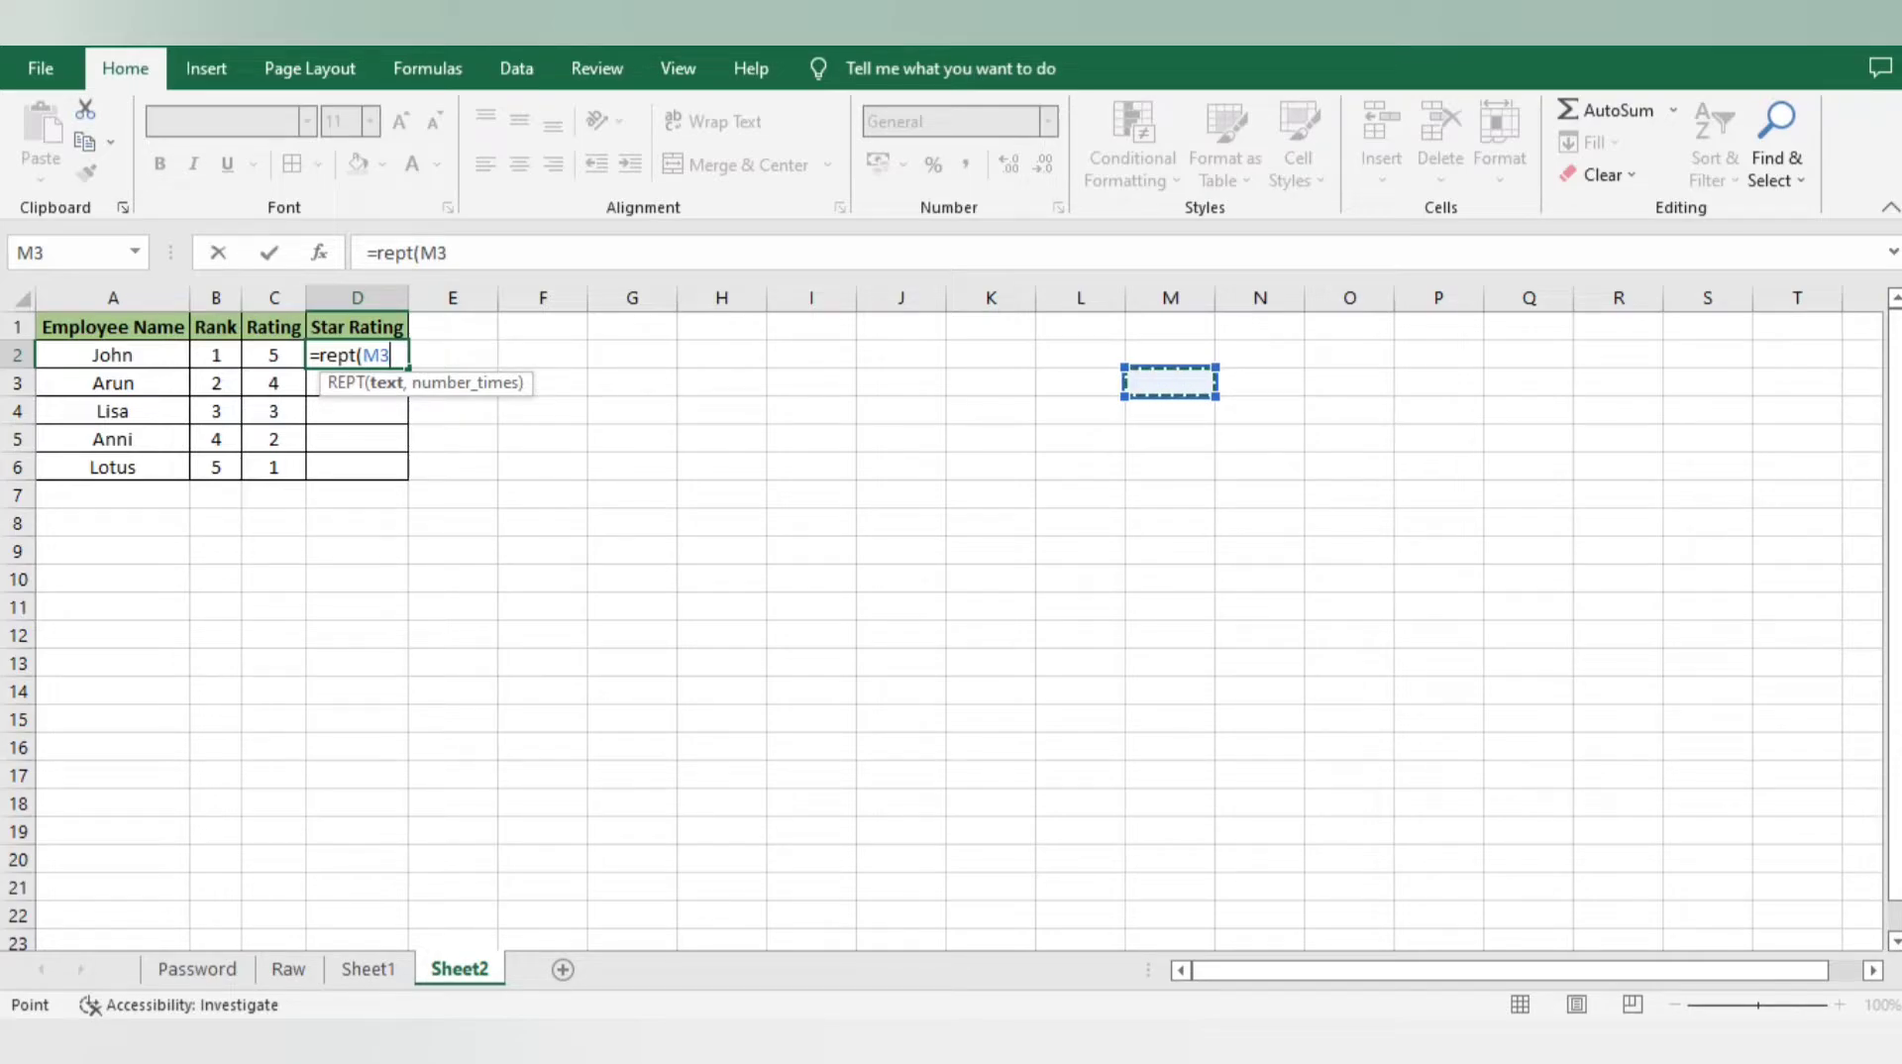
Step: Browse the emoji picker's smiley, people, food and travel categories for a star
{"action": "key", "text": "super+period"}
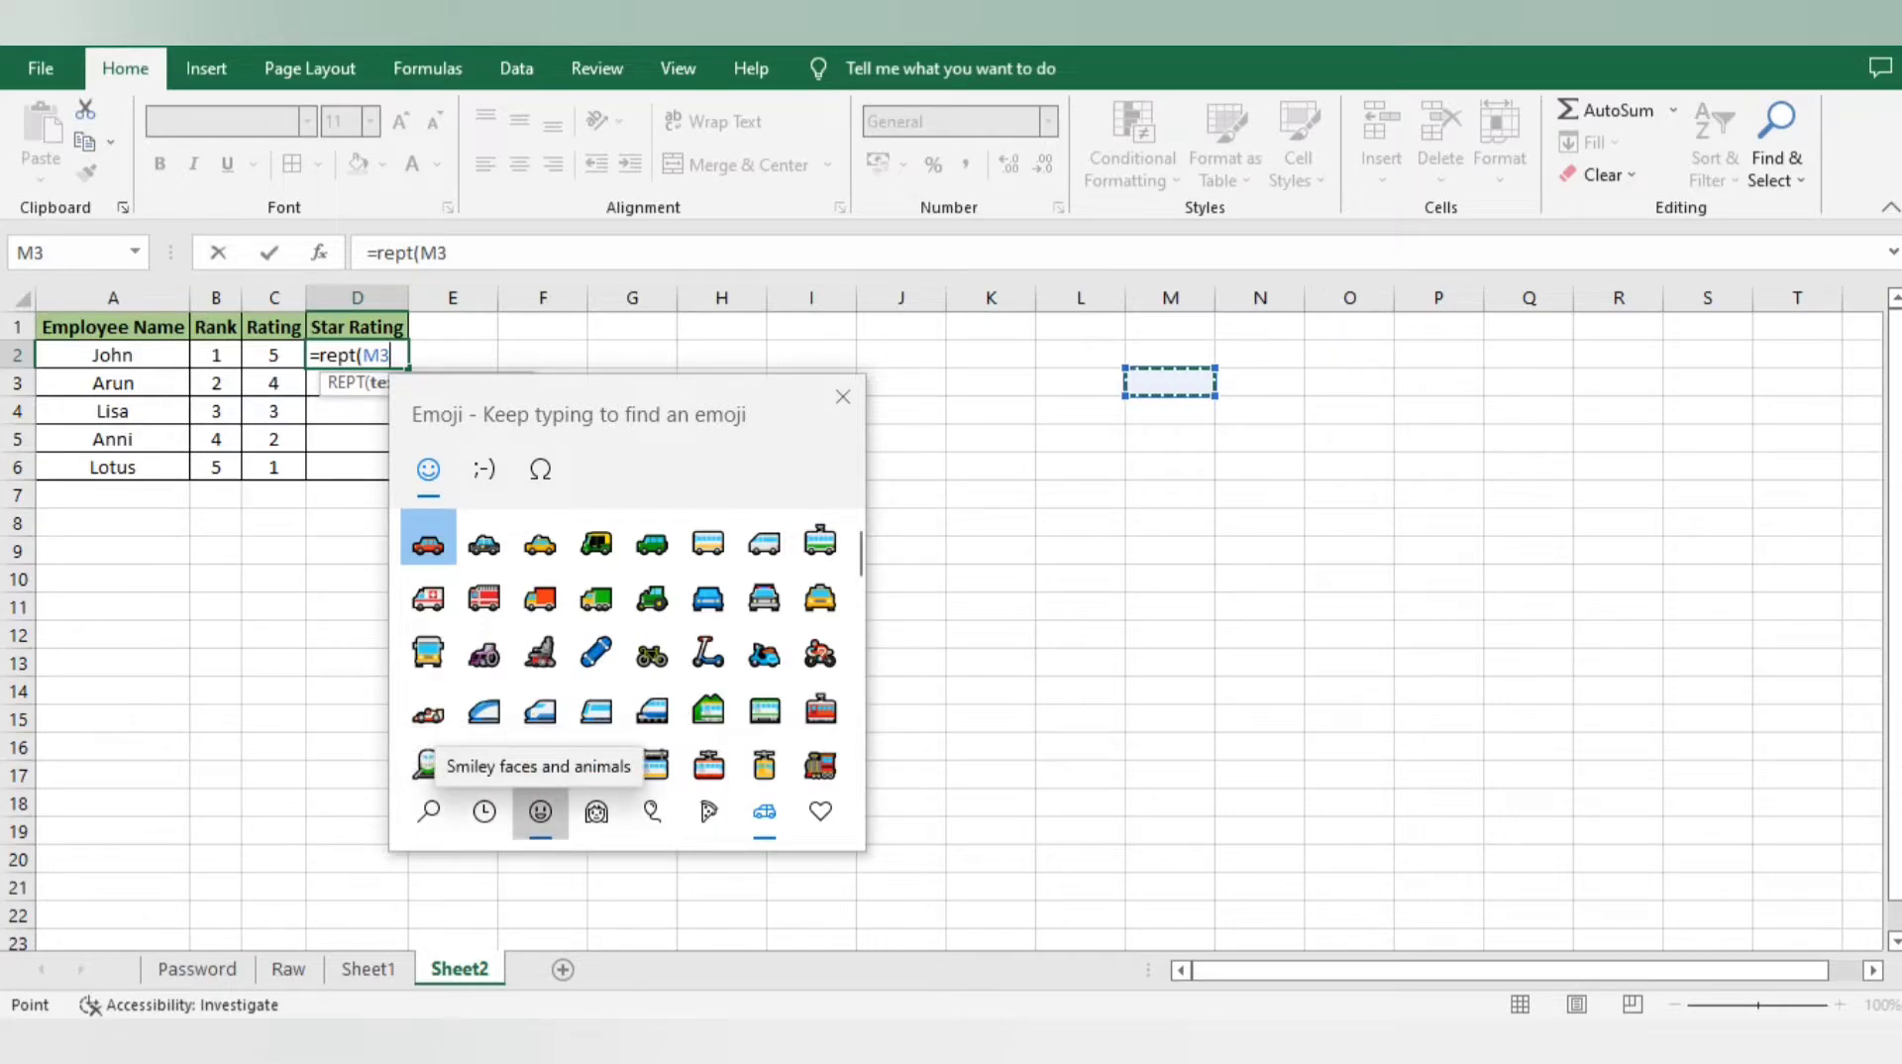
{"action": "left_click", "coordinate": [540, 811]}
{"action": "left_click", "coordinate": [597, 811]}
{"action": "left_click", "coordinate": [708, 811]}
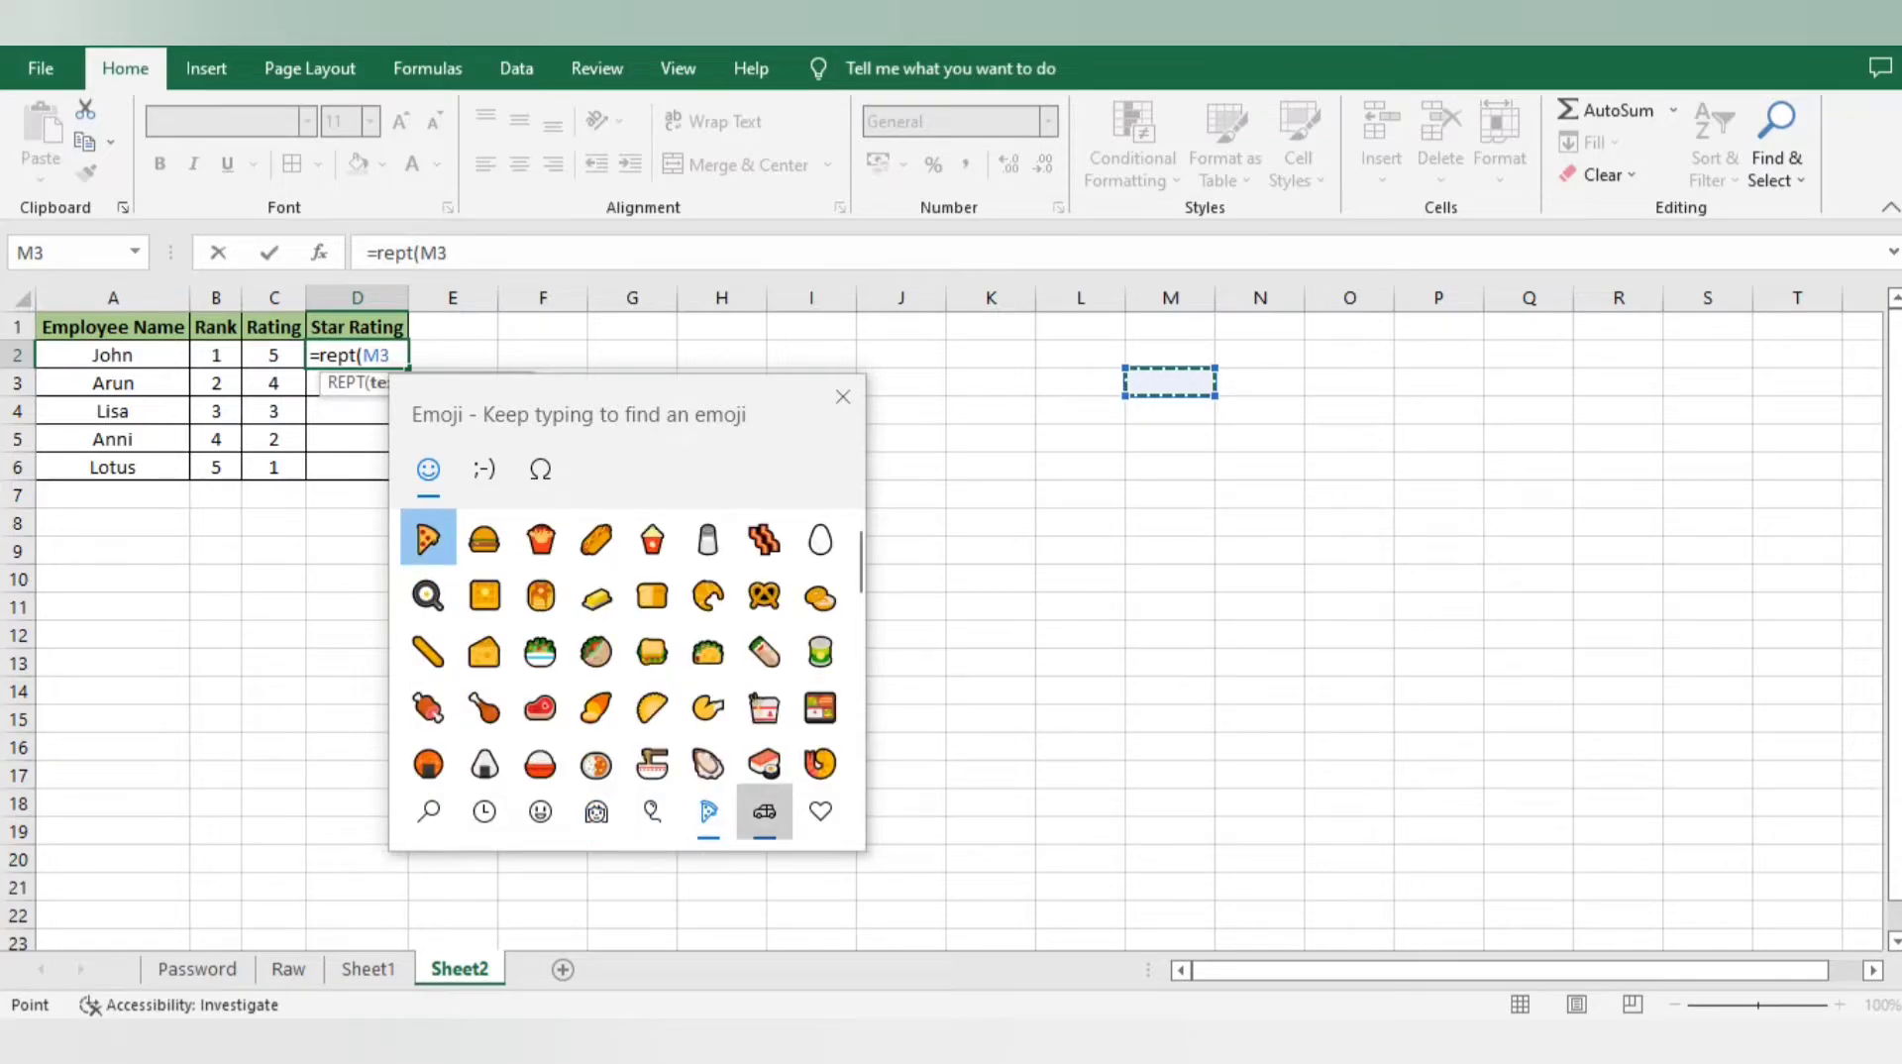
{"action": "left_click", "coordinate": [764, 811]}
{"action": "left_click", "coordinate": [429, 811]}
{"action": "left_click", "coordinate": [843, 397]}
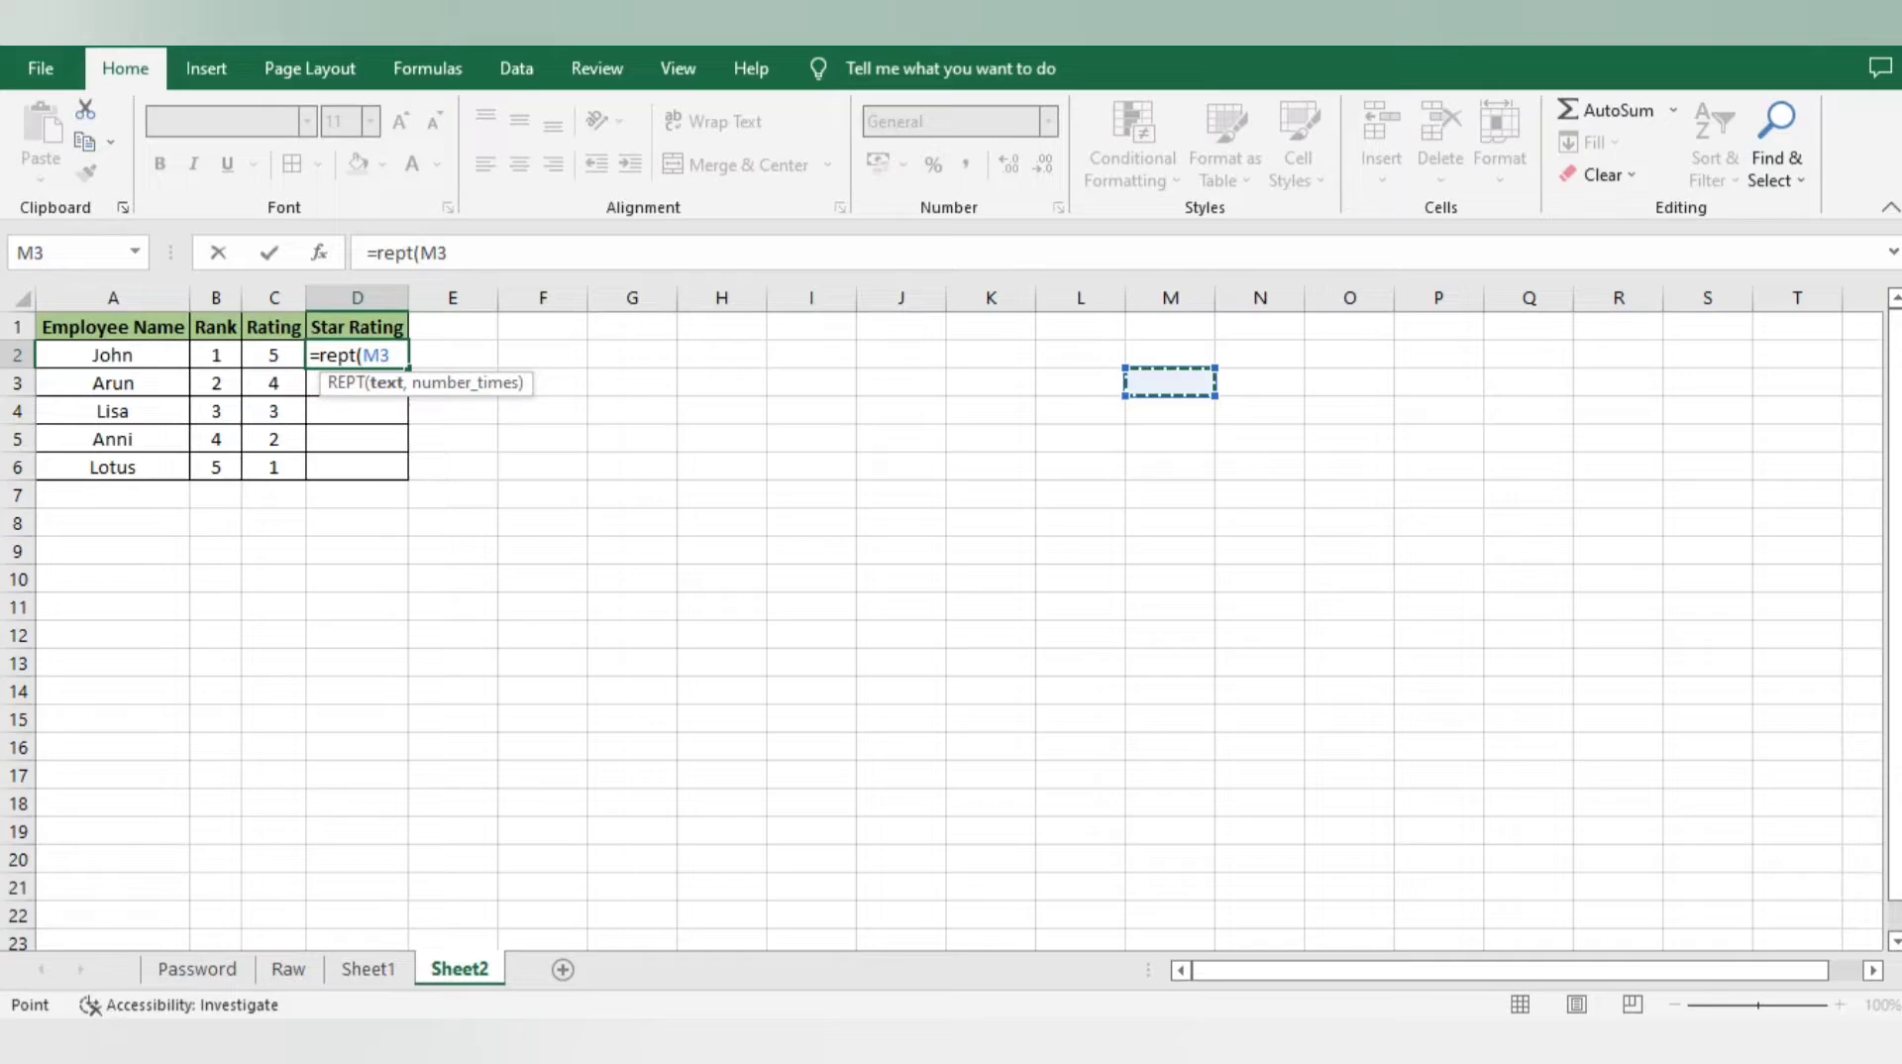
Step: Discard the unfinished =rept(M3 formula in D2
{"action": "key", "text": "F2"}
{"action": "key", "text": "BackSpace"}
{"action": "key", "text": "Escape"}
{"action": "key", "text": "Escape"}
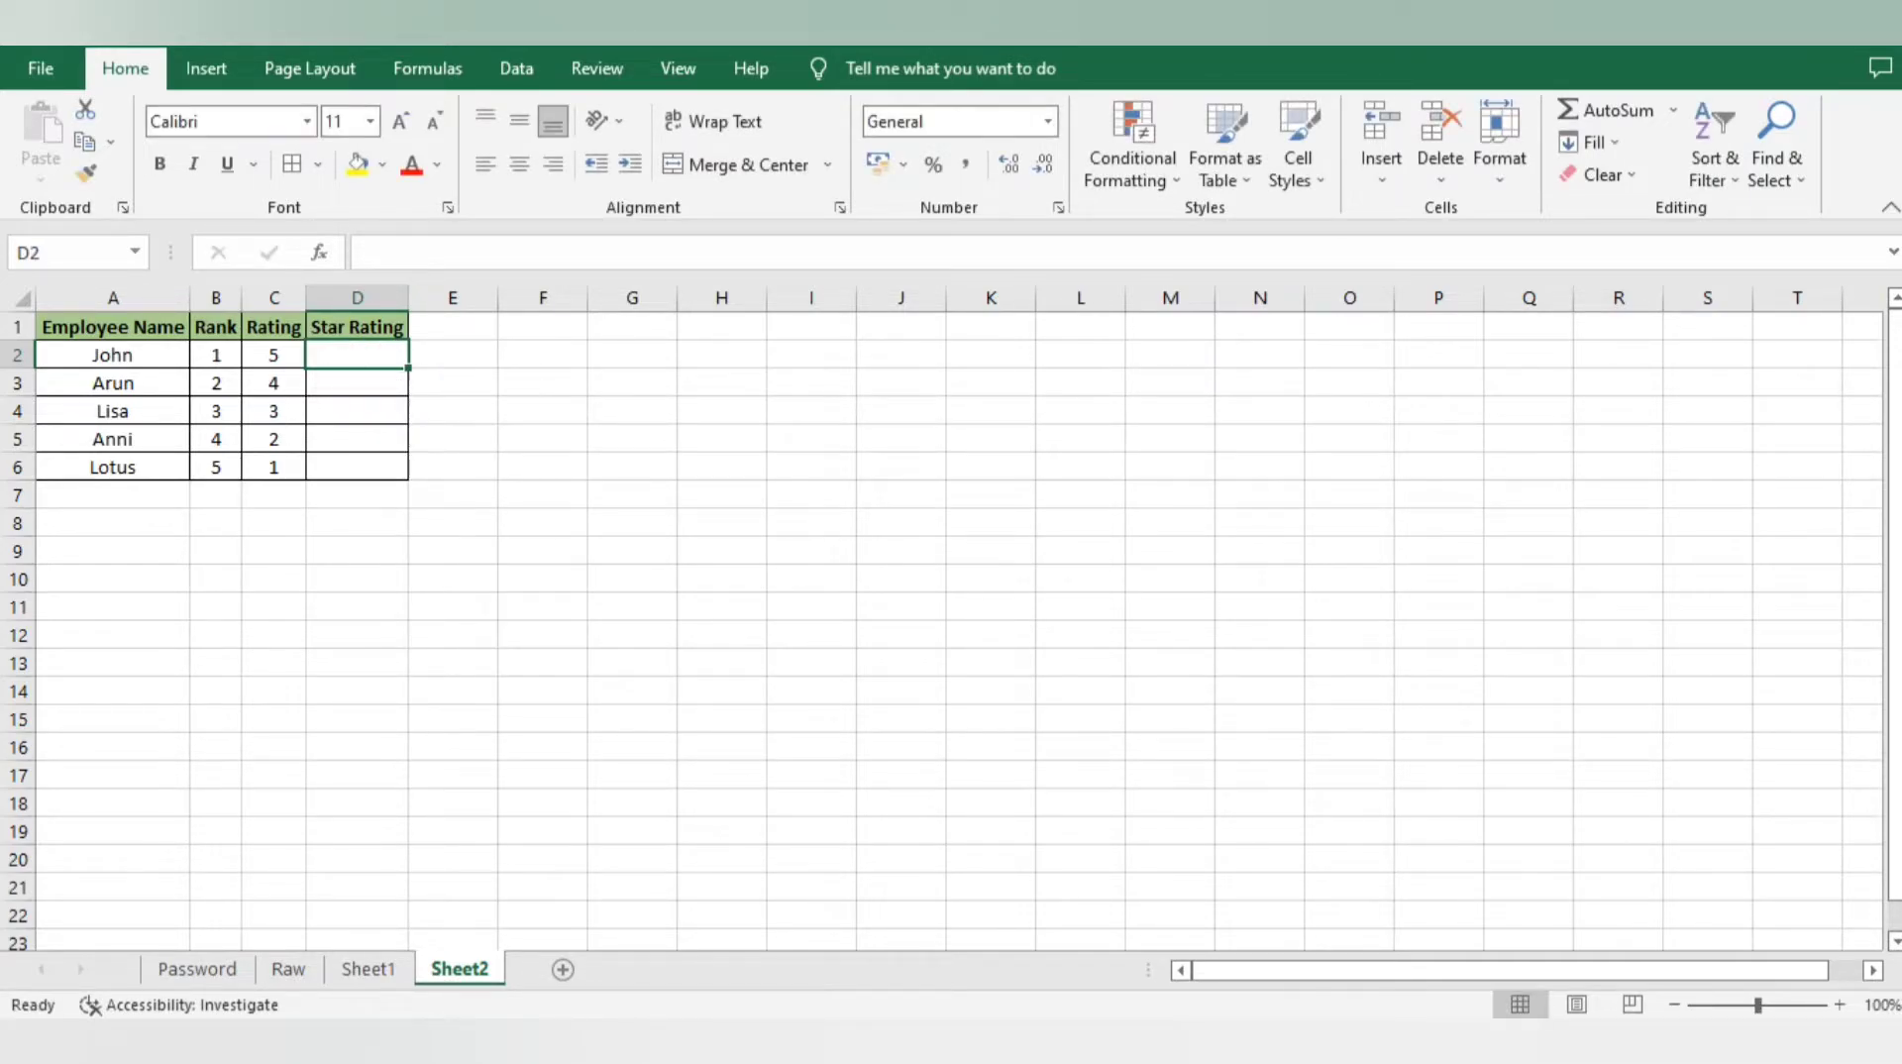
Step: Enter =REPT("☆",C2) in D2 with a star from the emoji picker, showing five stars
{"action": "type", "text": "=rep"}
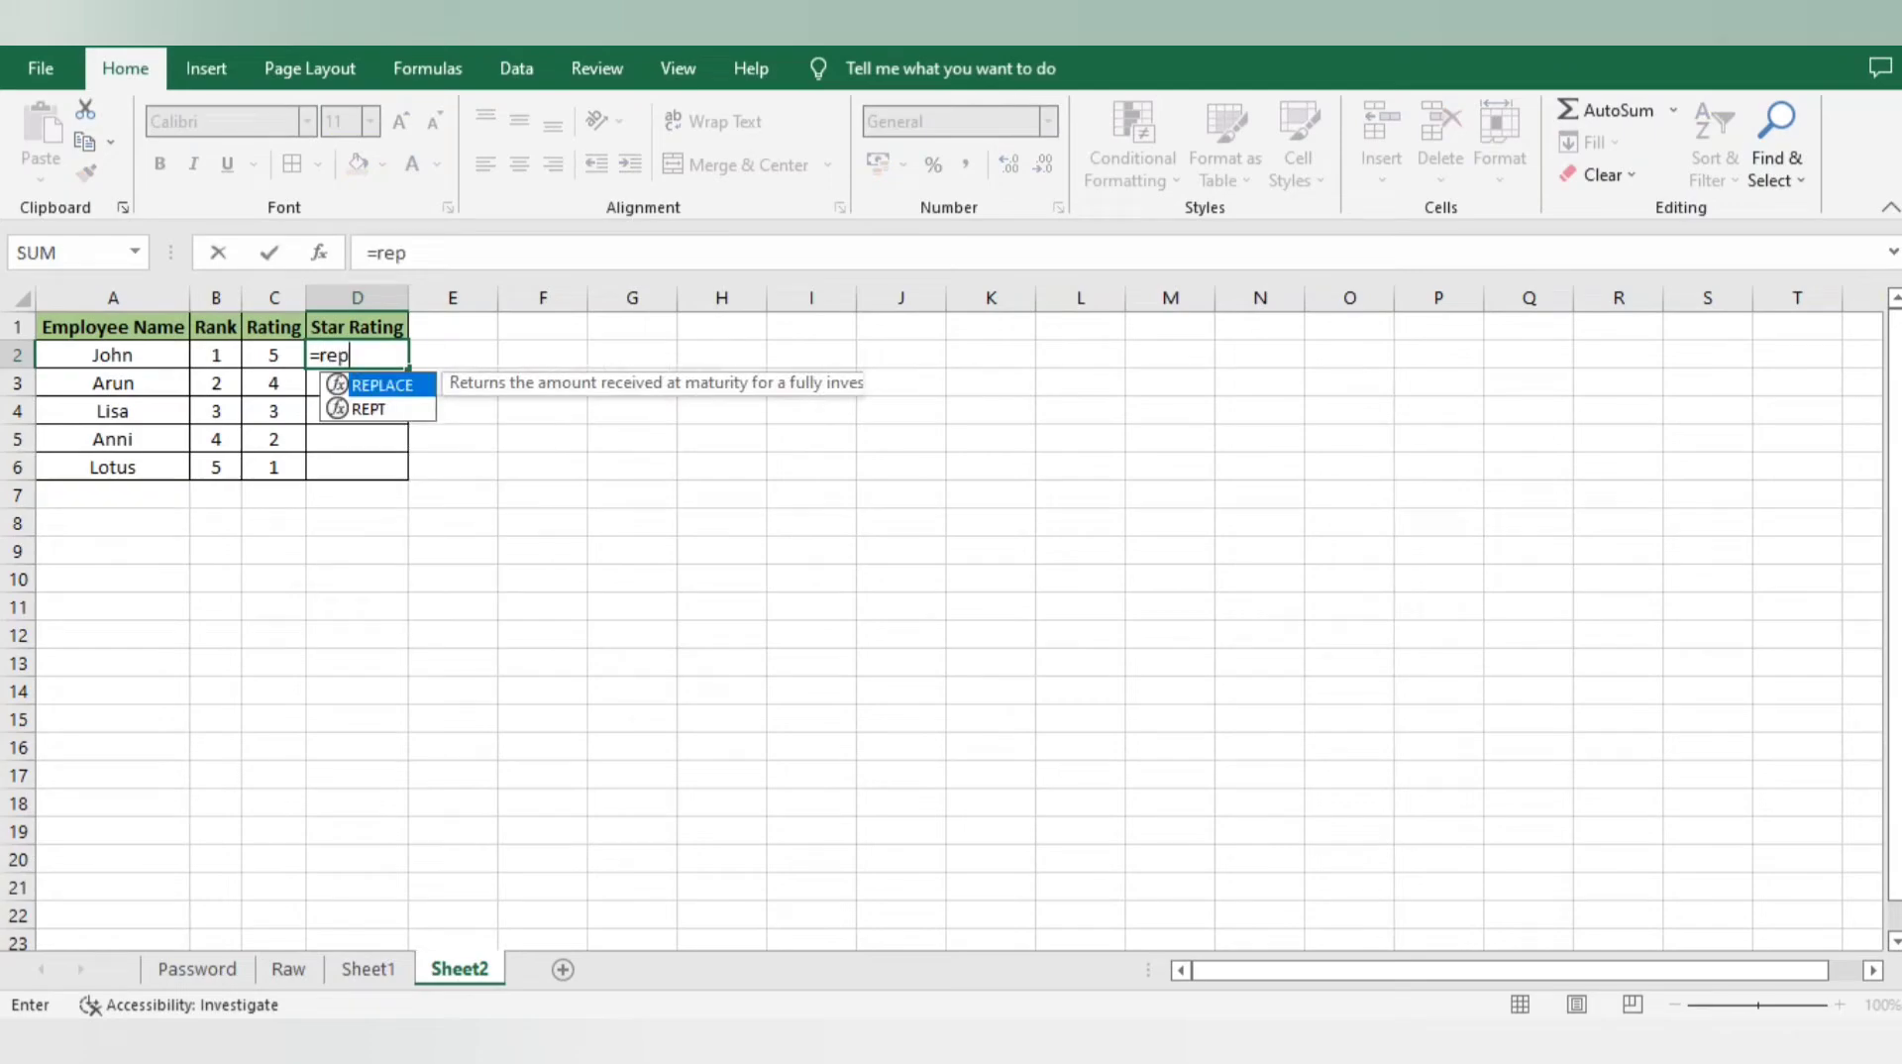
{"action": "type", "text": "t("}
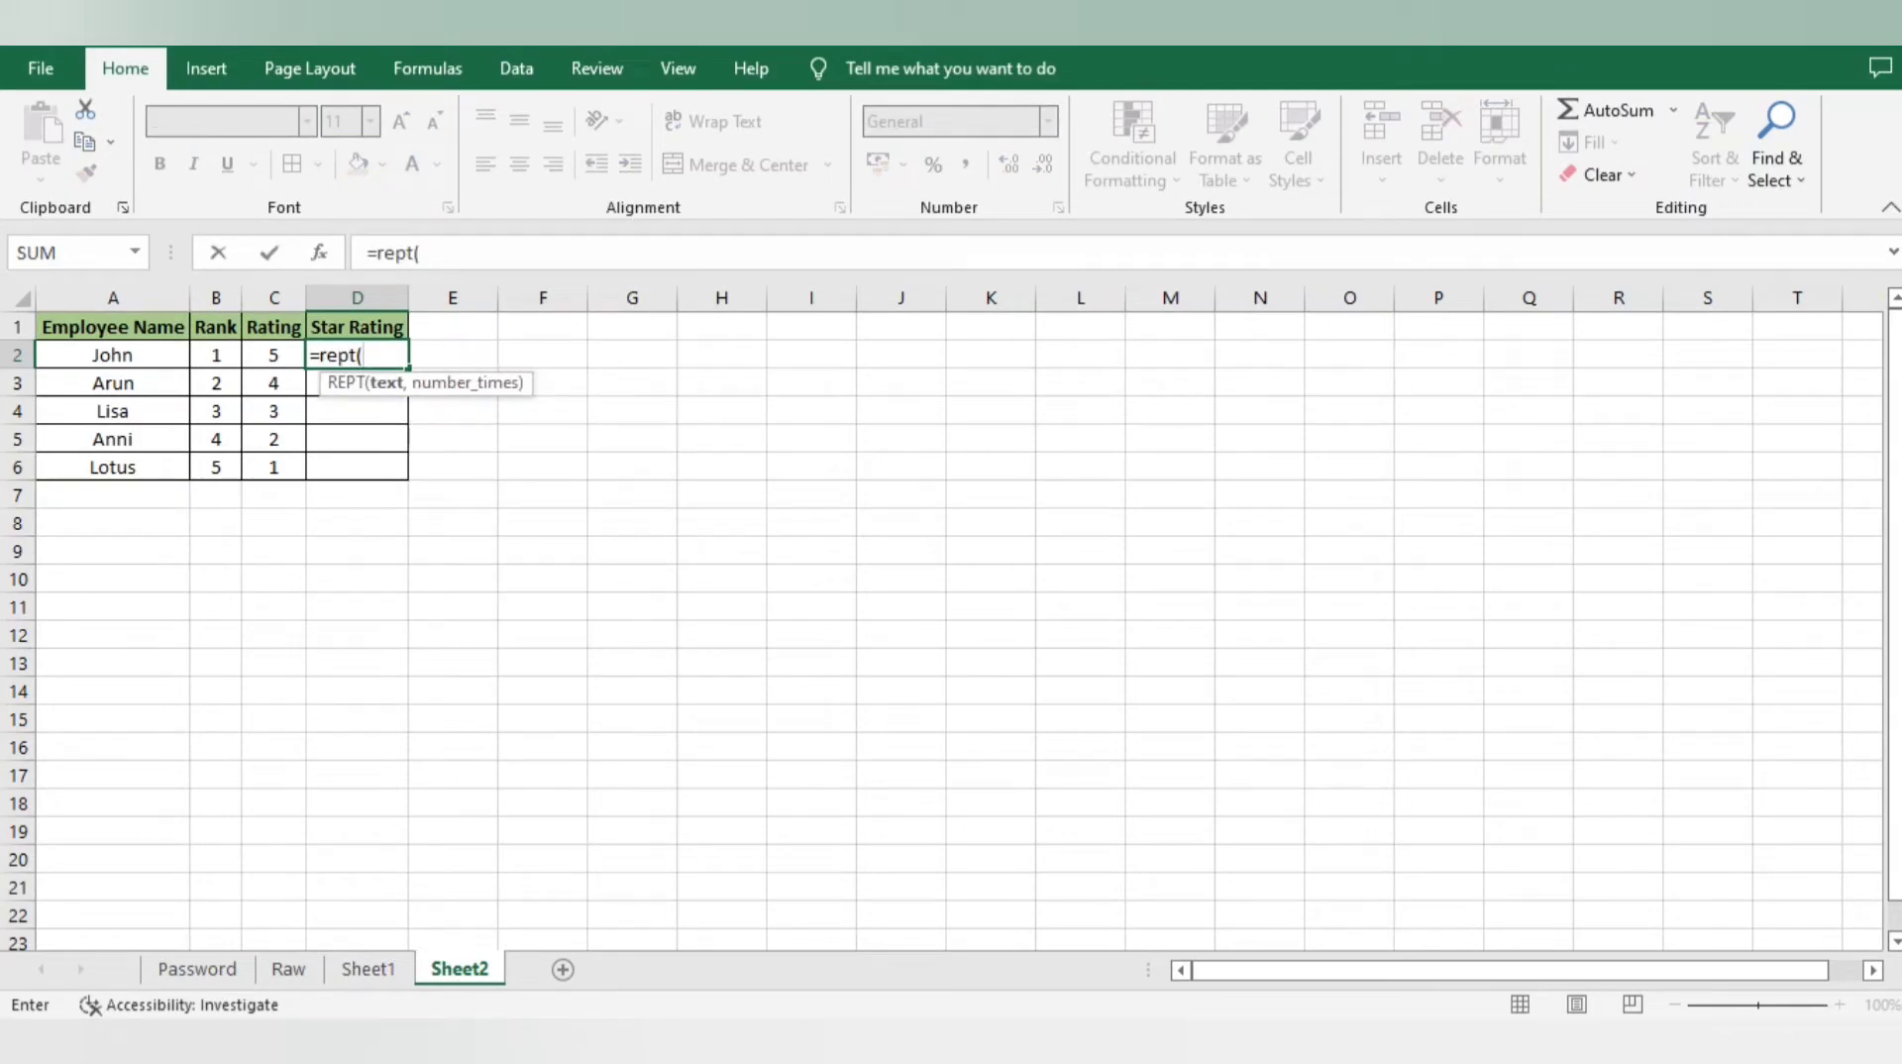
{"action": "type", "text": "\""}
{"action": "key", "text": "super+period"}
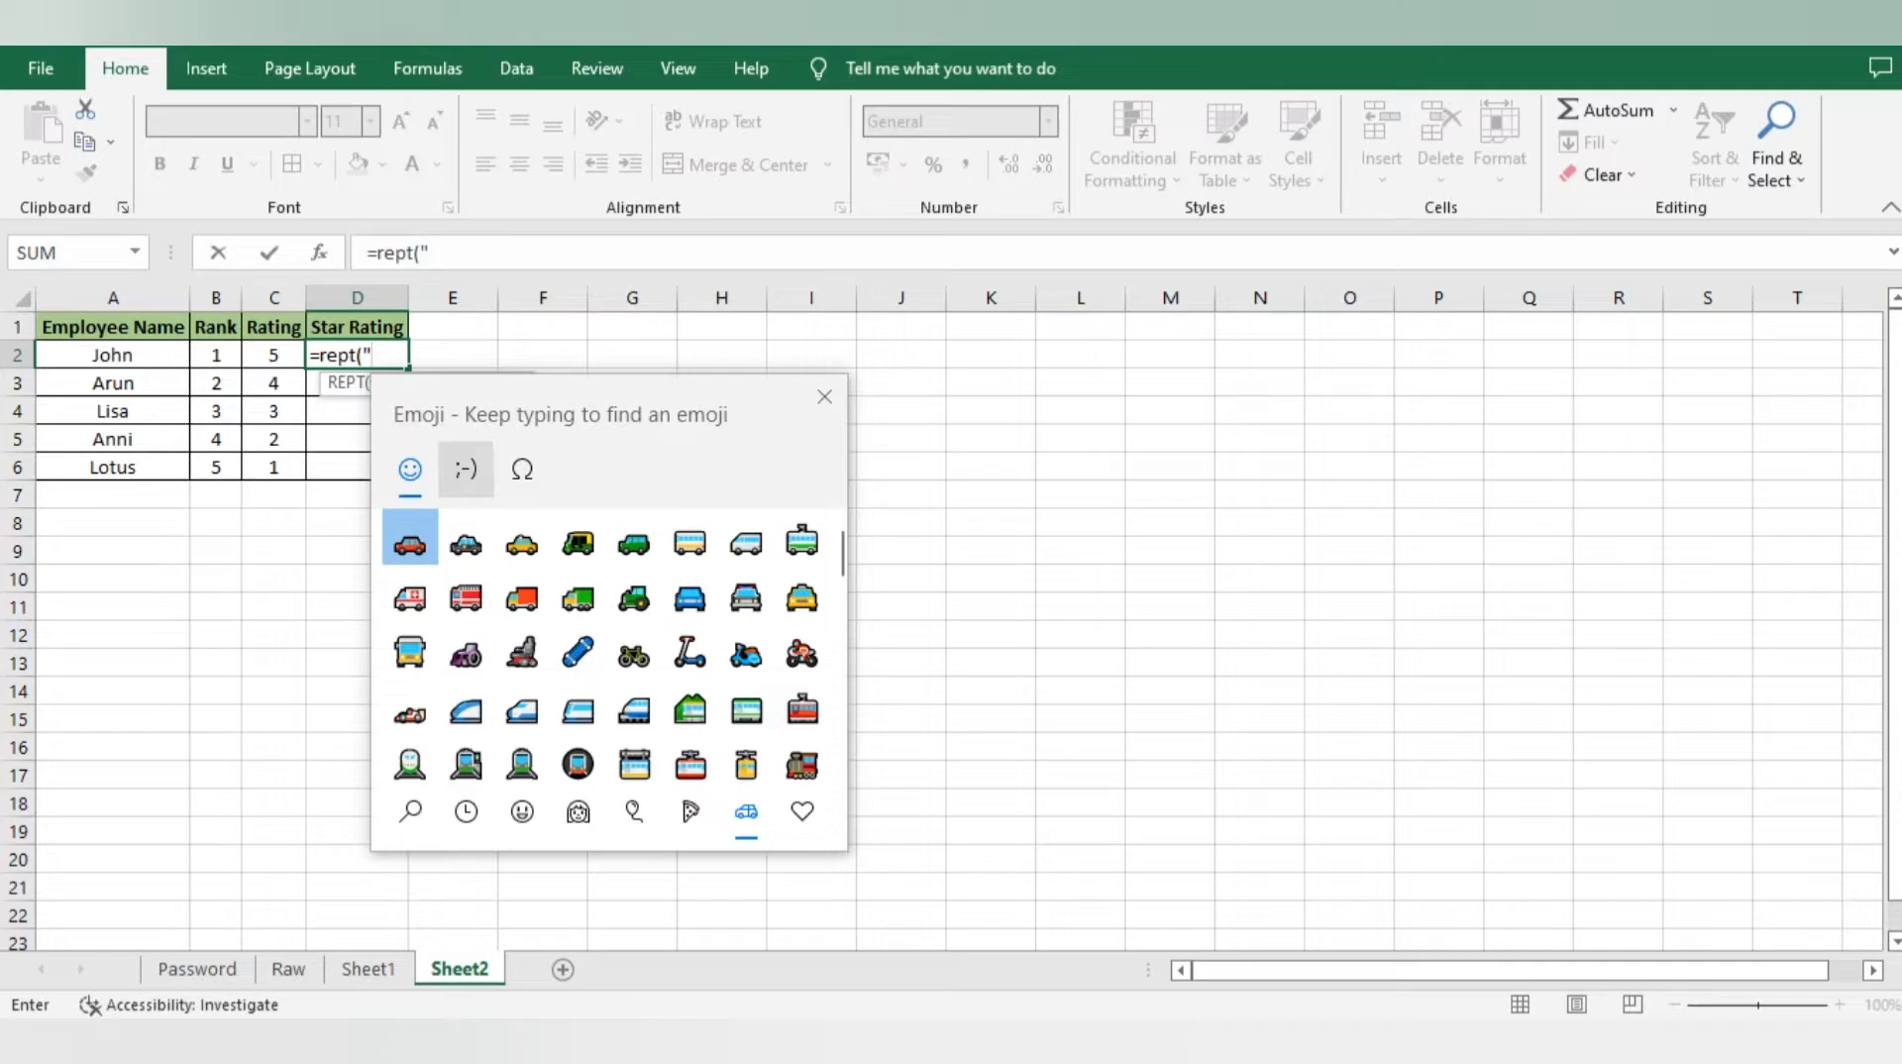
{"action": "left_click", "coordinate": [465, 811]}
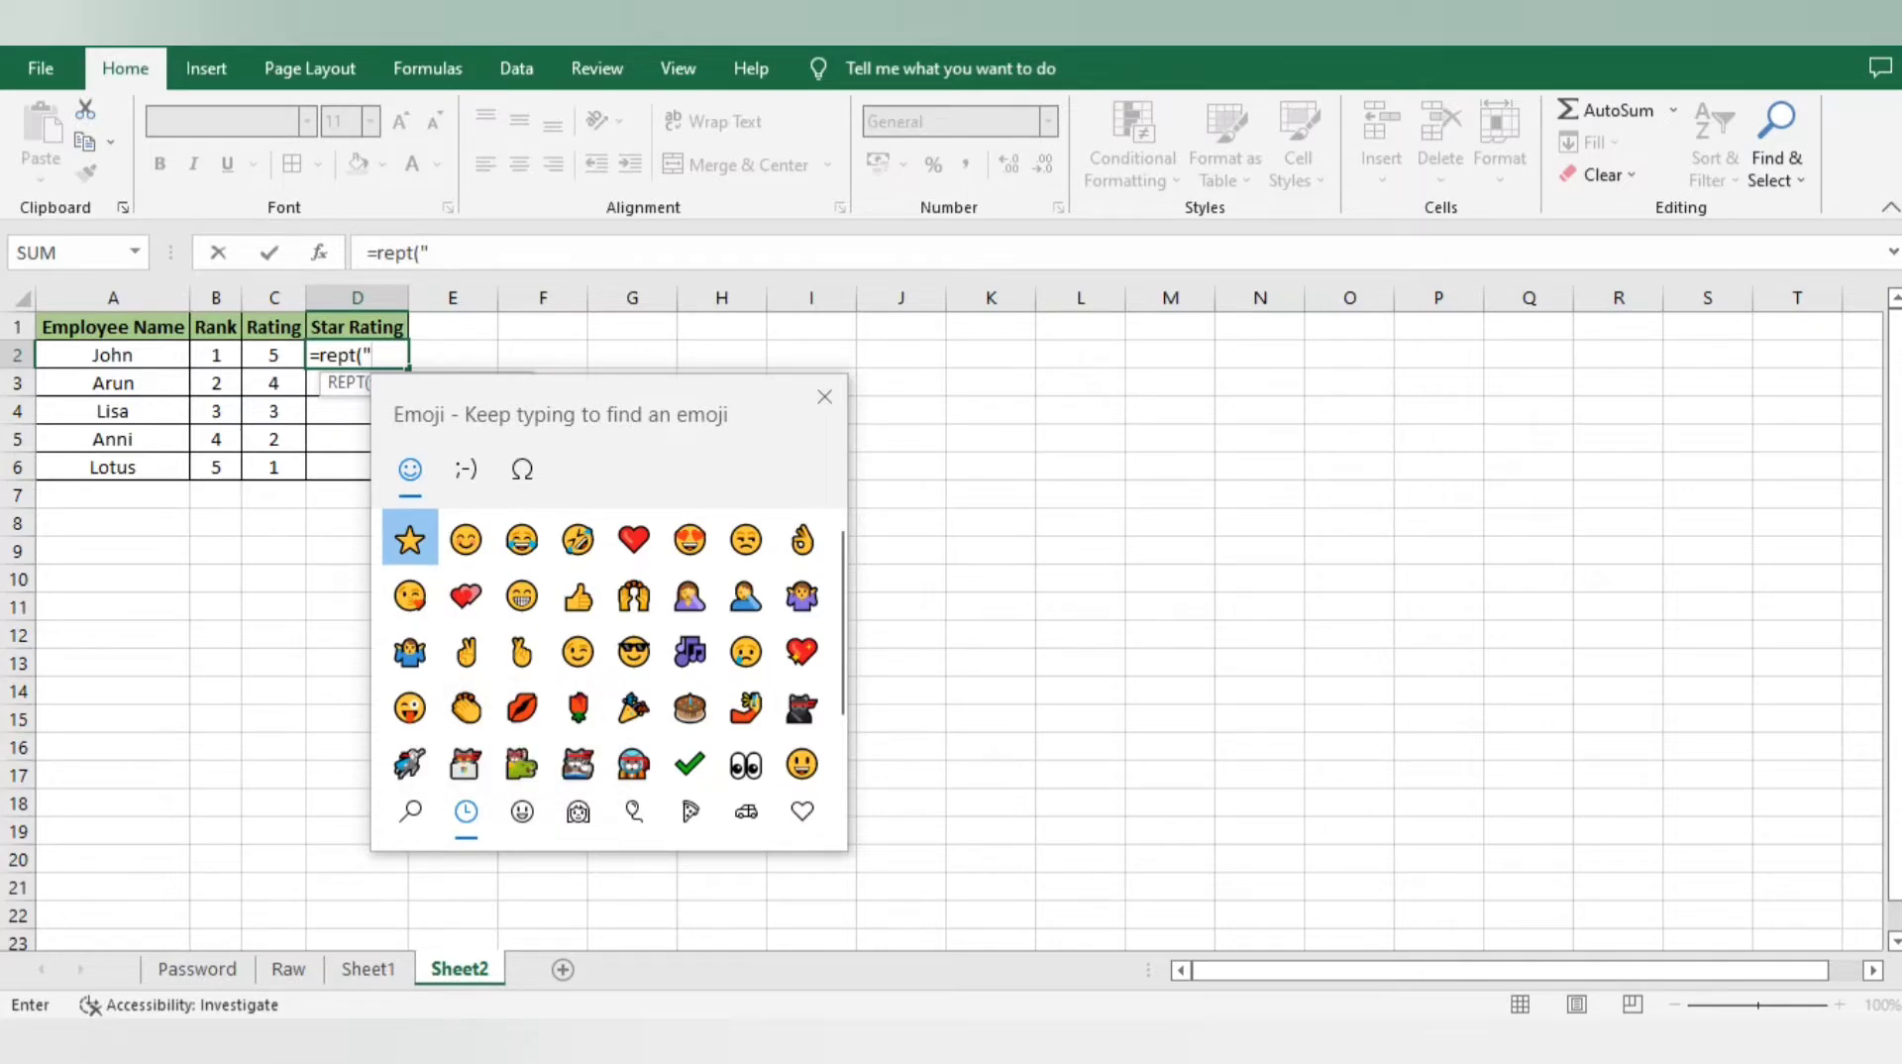
{"action": "left_click", "coordinate": [409, 540]}
{"action": "type", "text": "\","}
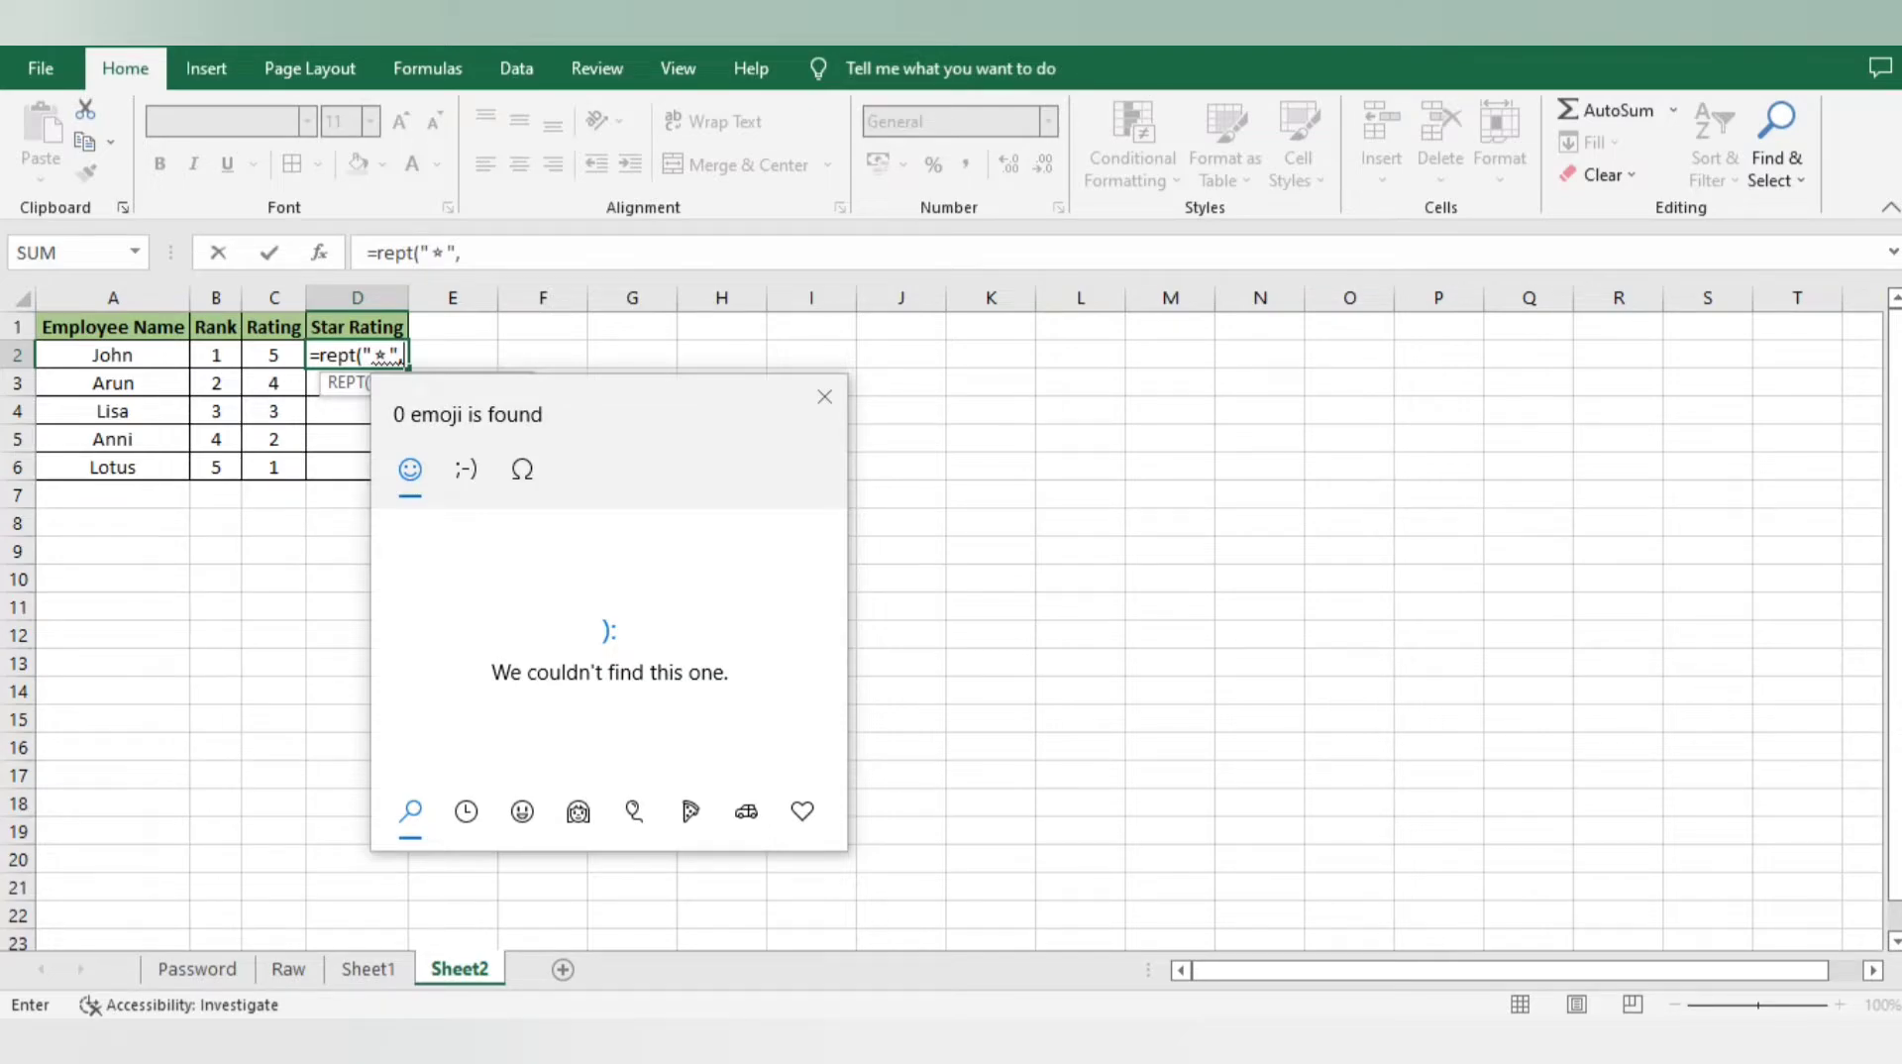
{"action": "key", "text": "Escape"}
{"action": "left_click", "coordinate": [274, 354]}
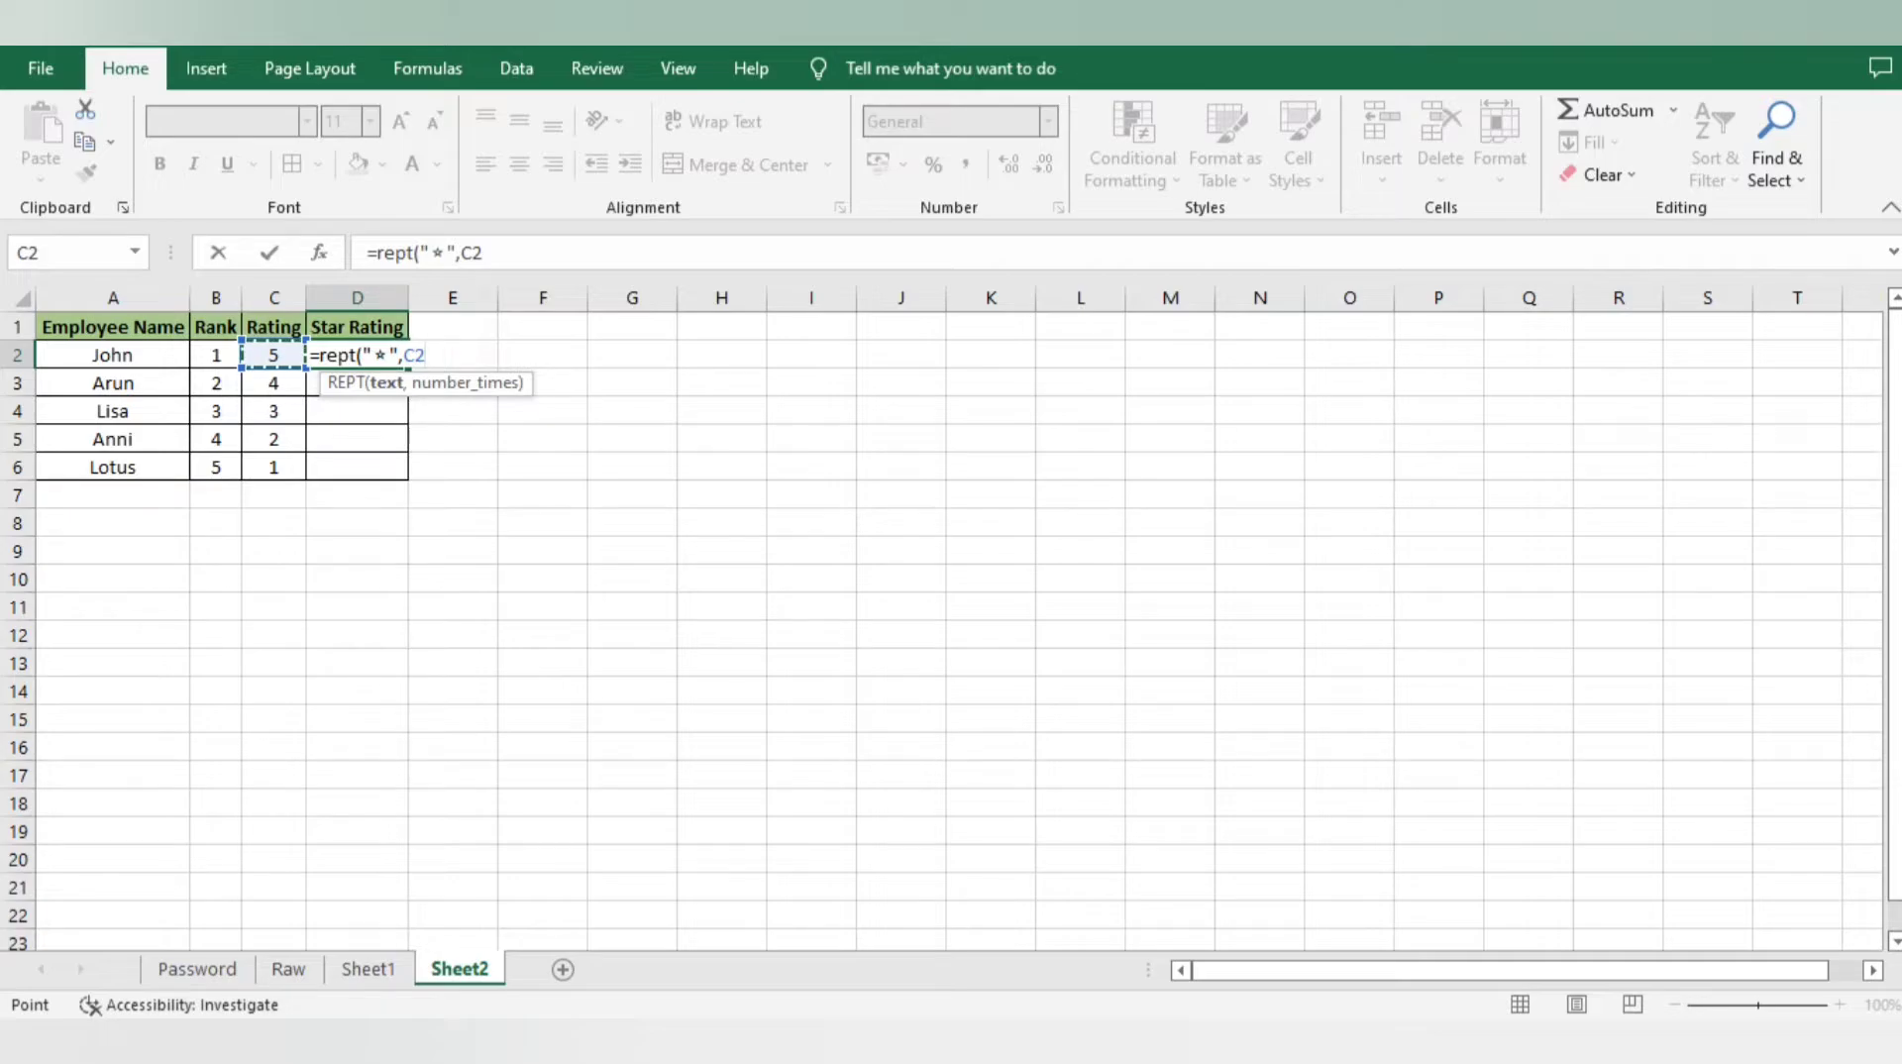
{"action": "type", "text": ")"}
{"action": "key", "text": "ctrl+Return"}
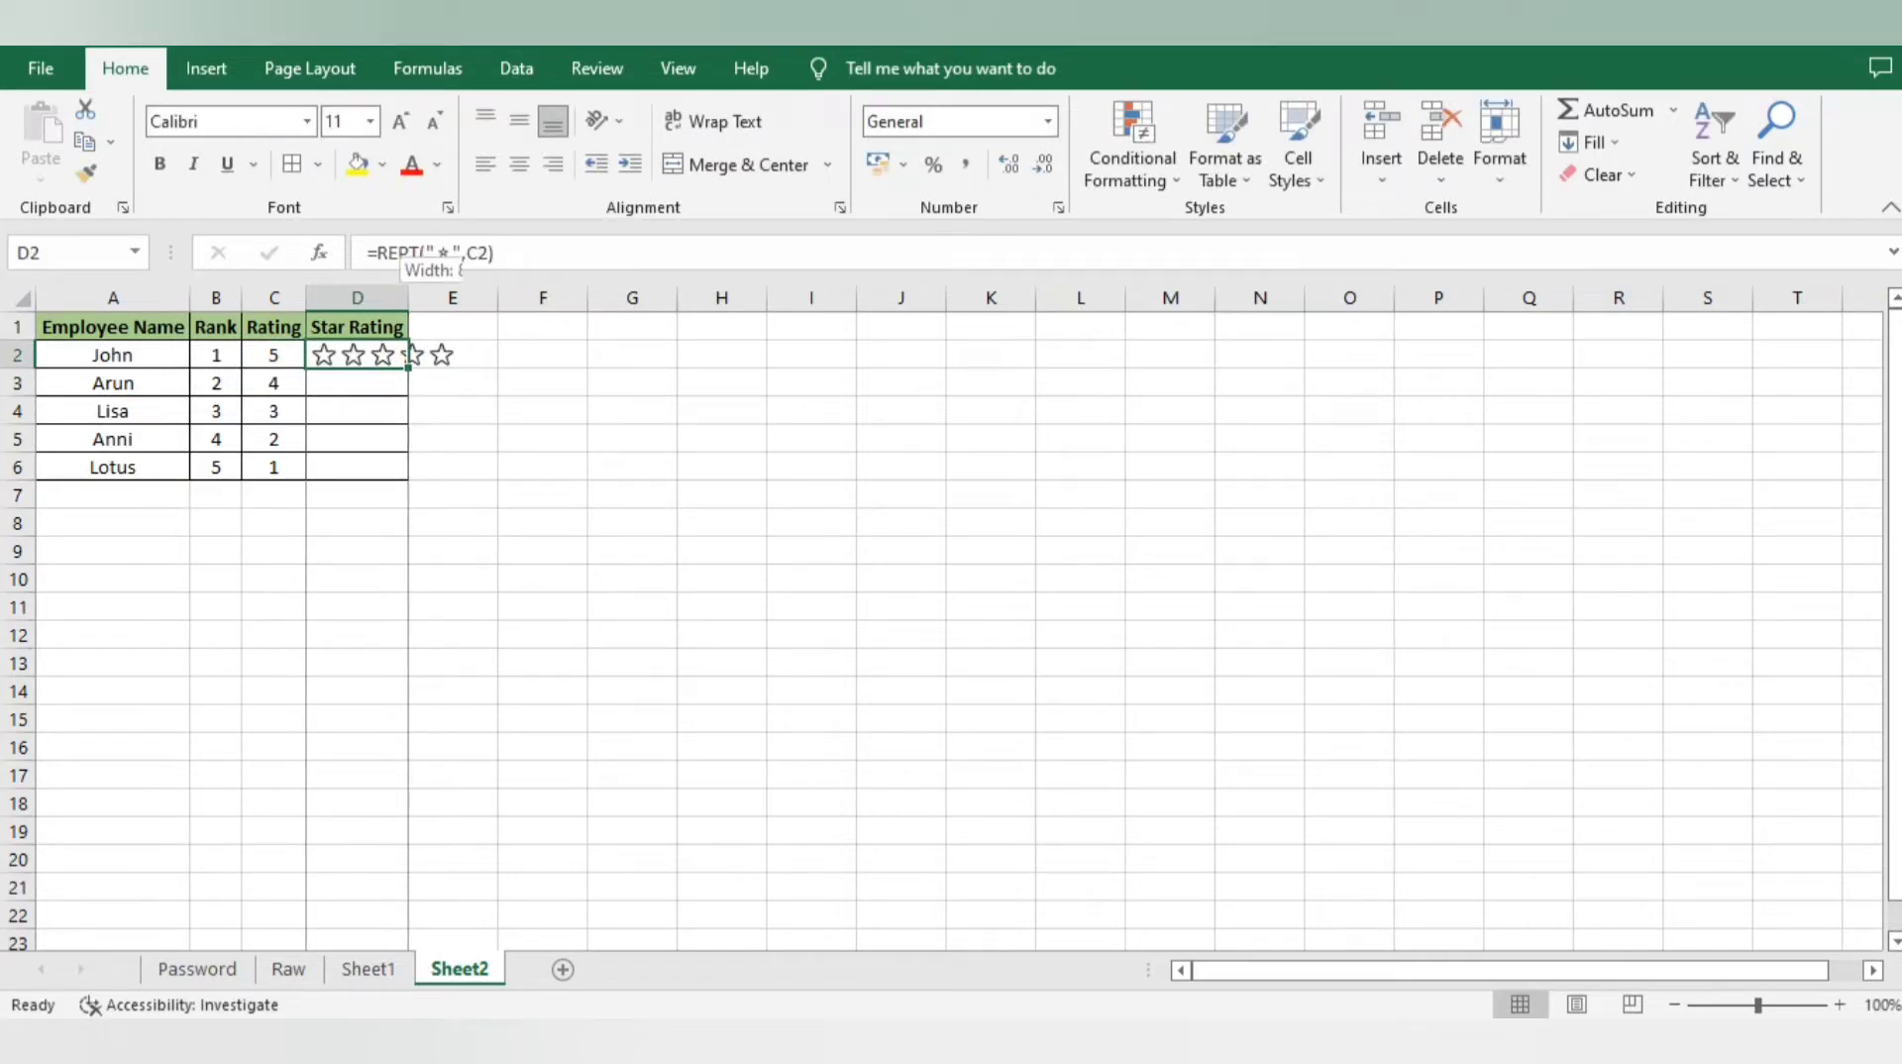
Step: Autofit column D and copy the star formula from D2 into D3:D6
{"action": "double_click", "coordinate": [407, 297]}
{"action": "left_click", "coordinate": [273, 297]}
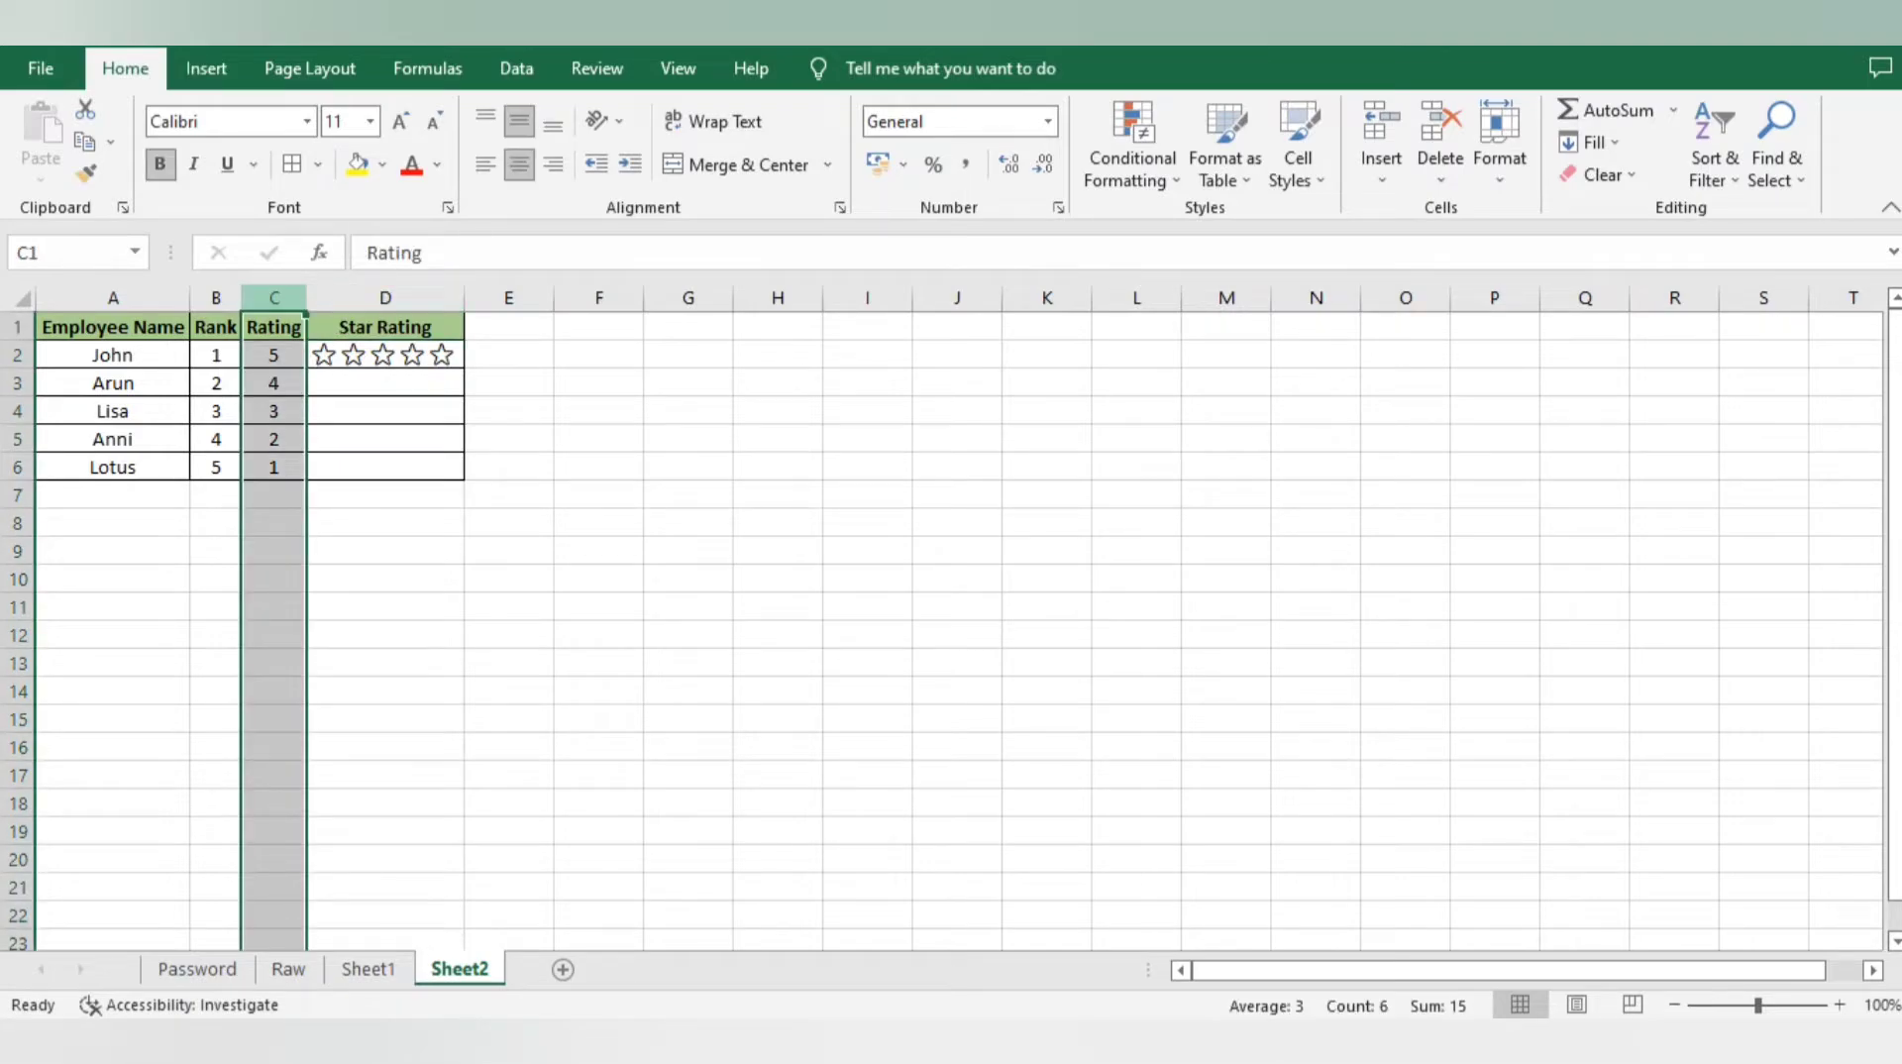
{"action": "left_click", "coordinate": [386, 382]}
{"action": "left_click", "coordinate": [385, 354]}
{"action": "key", "text": "ctrl+c"}
{"action": "left_click_drag", "start_coordinate": [385, 383], "coordinate": [385, 466]}
{"action": "key", "text": "ctrl+v"}
{"action": "left_click", "coordinate": [275, 383]}
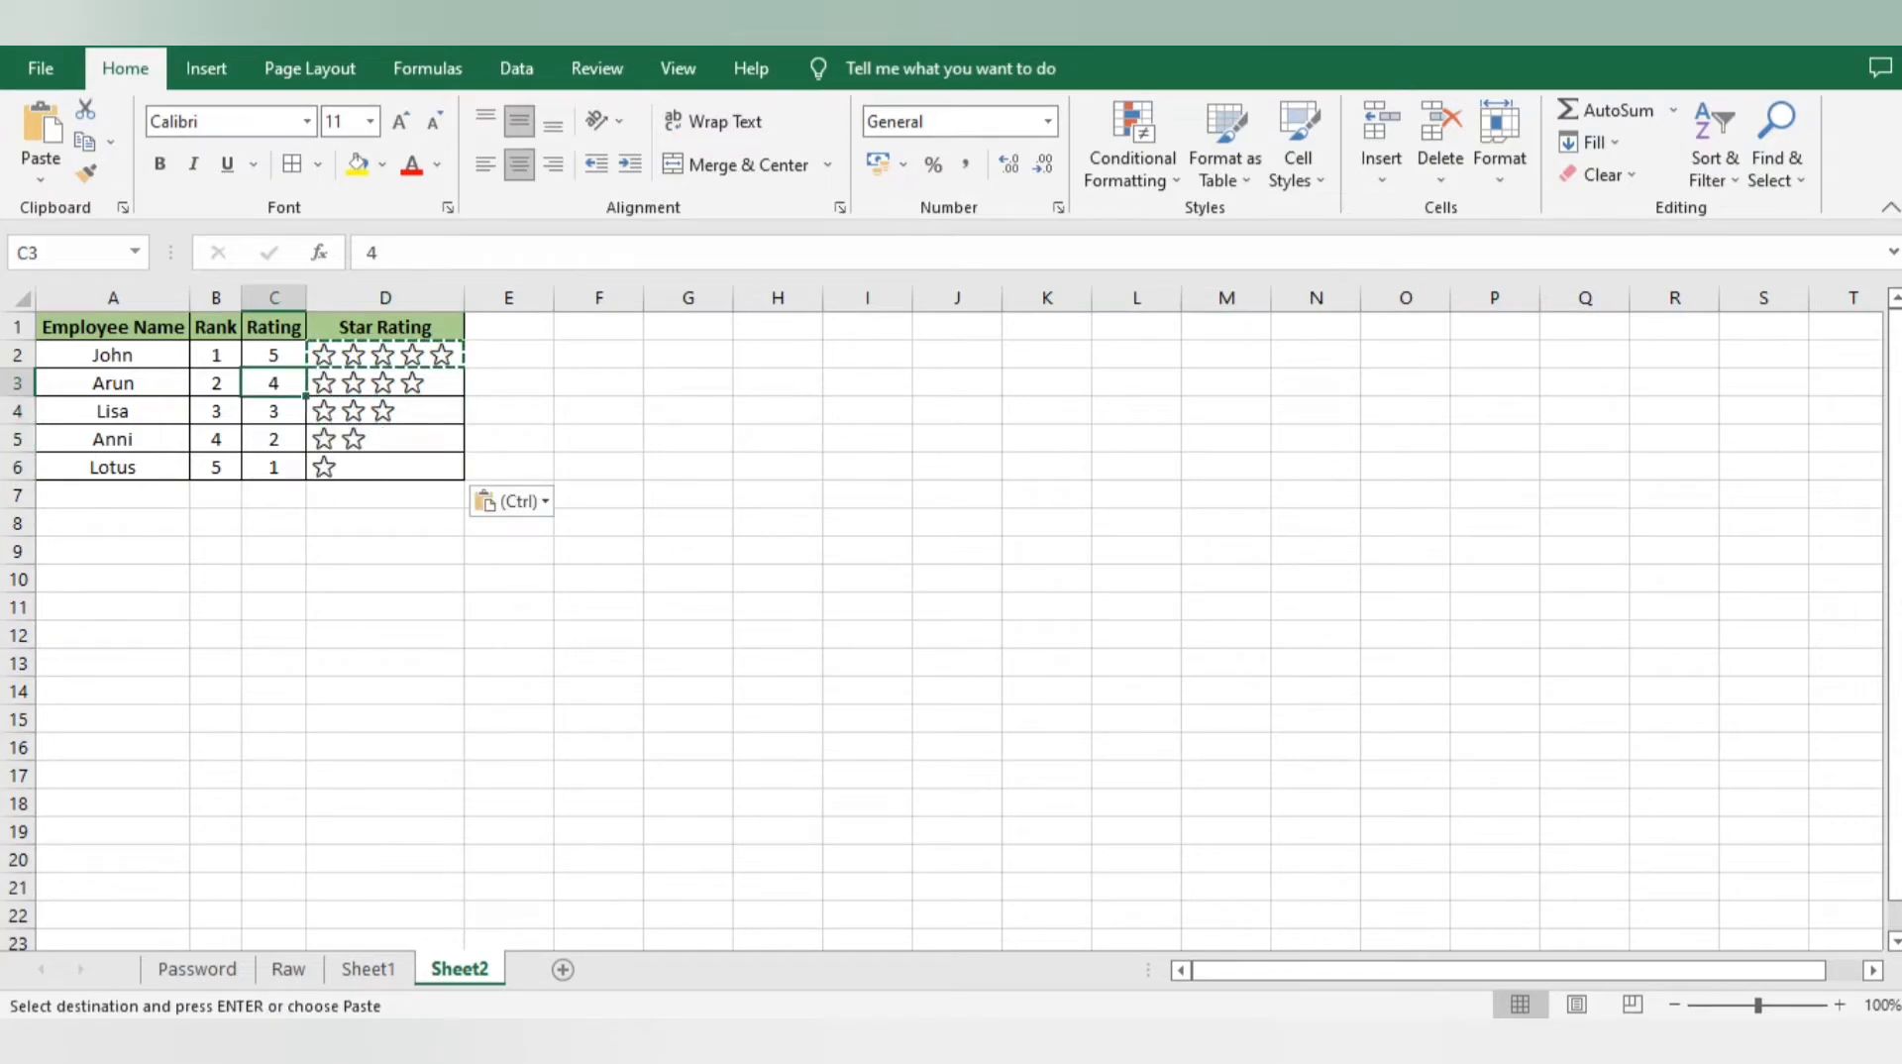
{"action": "key", "text": "Escape"}
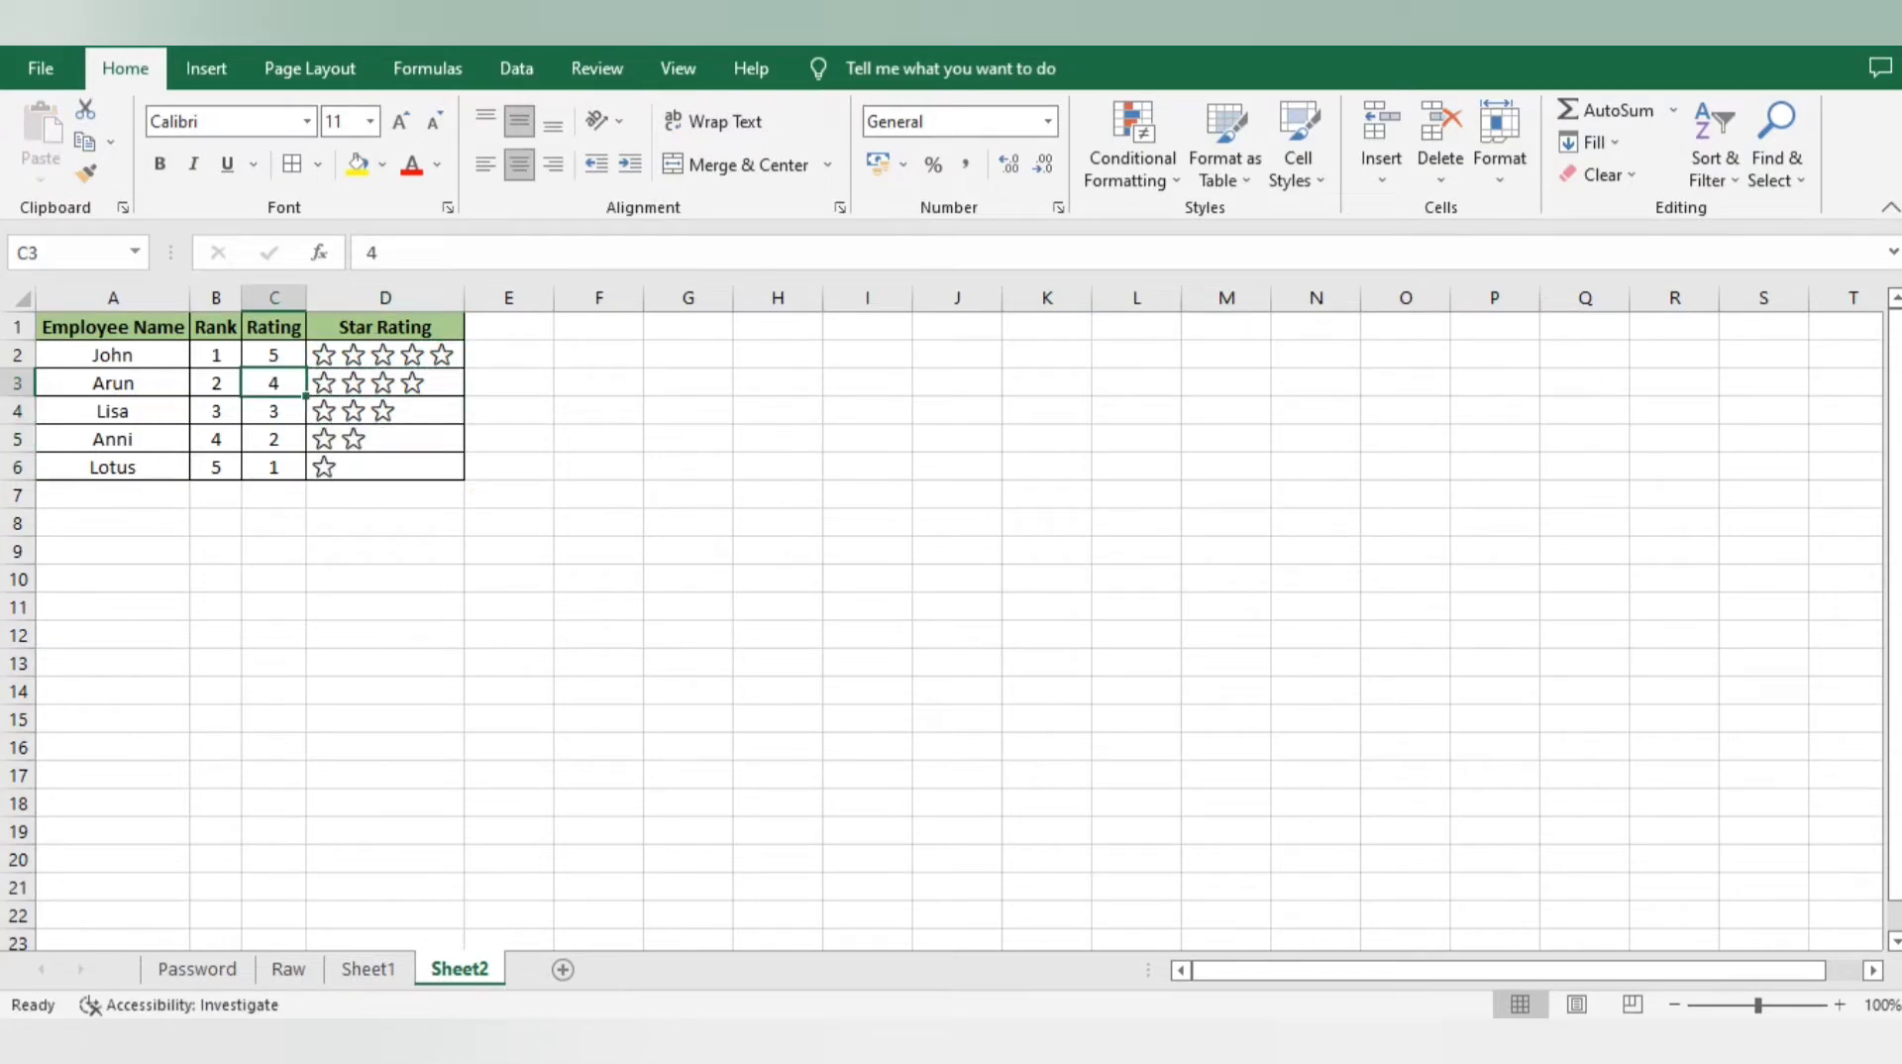
Step: Fill the star cells D2:D6 with yellow
{"action": "left_click_drag", "start_coordinate": [385, 353], "coordinate": [385, 466]}
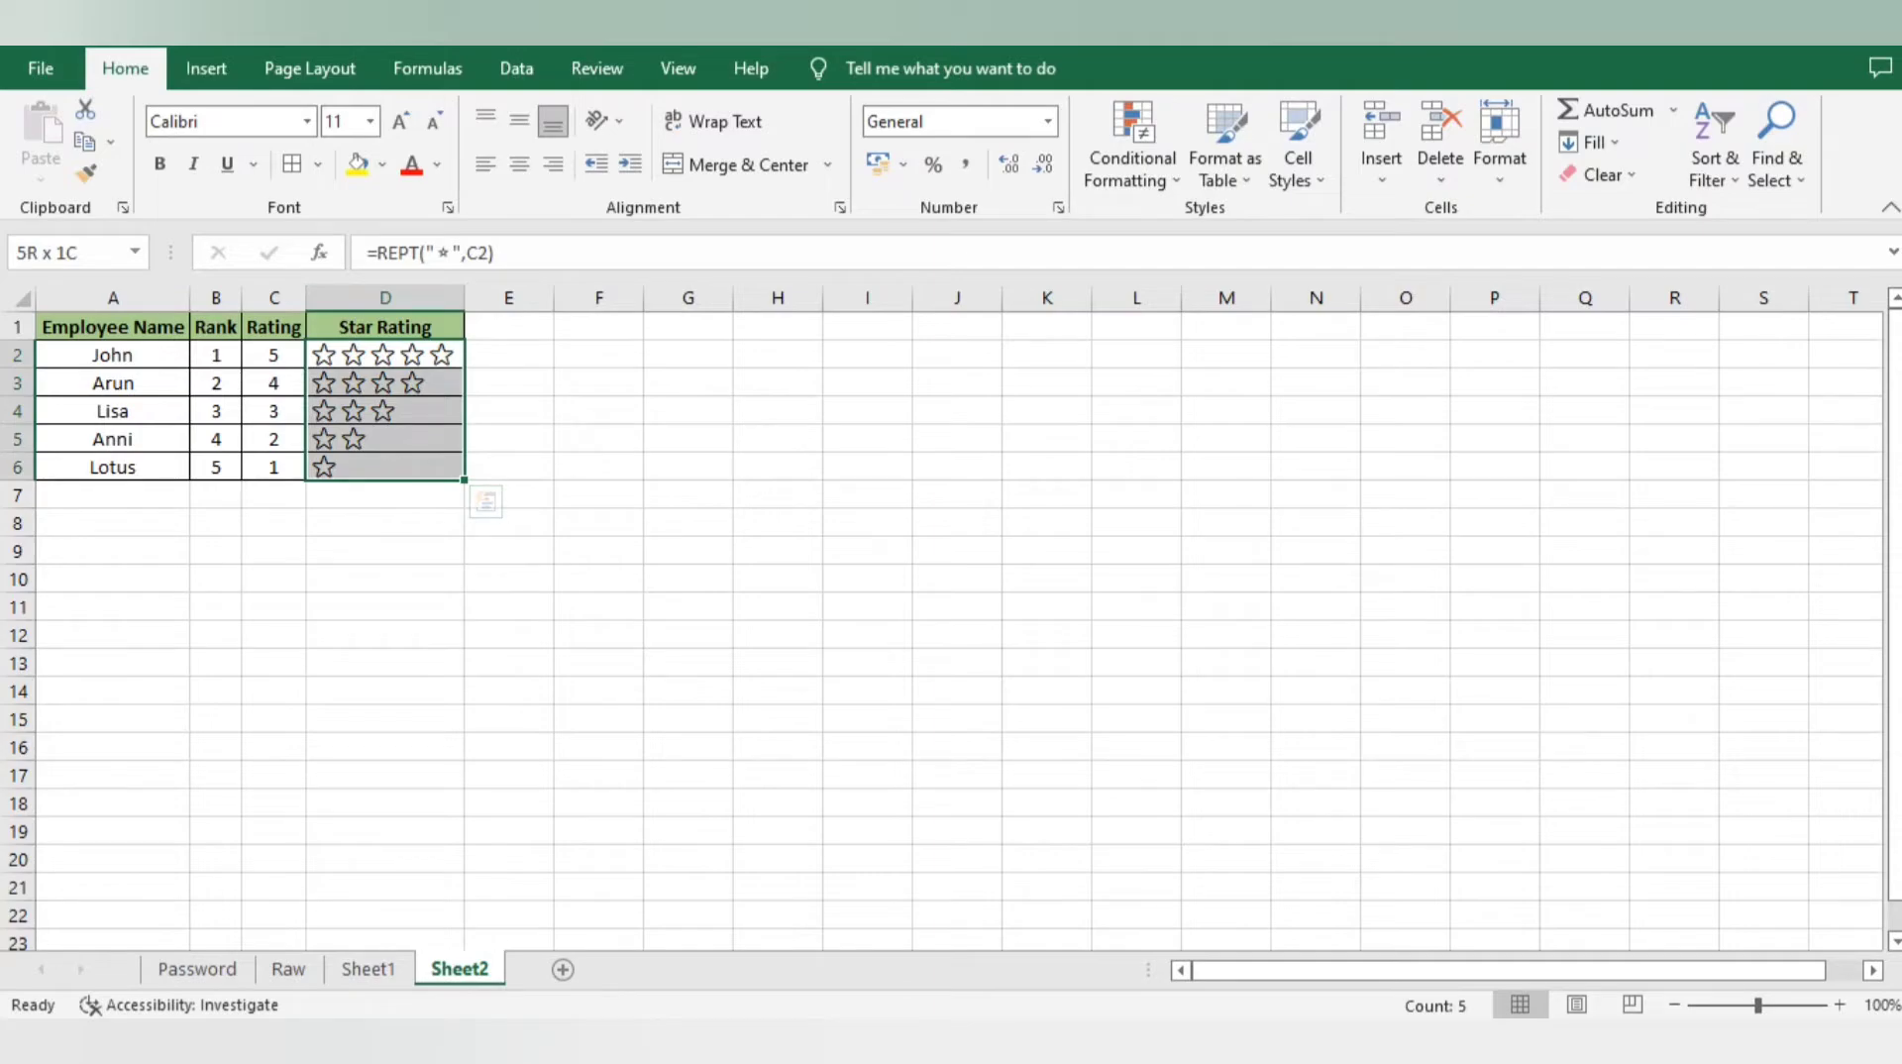
{"action": "left_click", "coordinate": [358, 164]}
{"action": "left_click", "coordinate": [385, 383]}
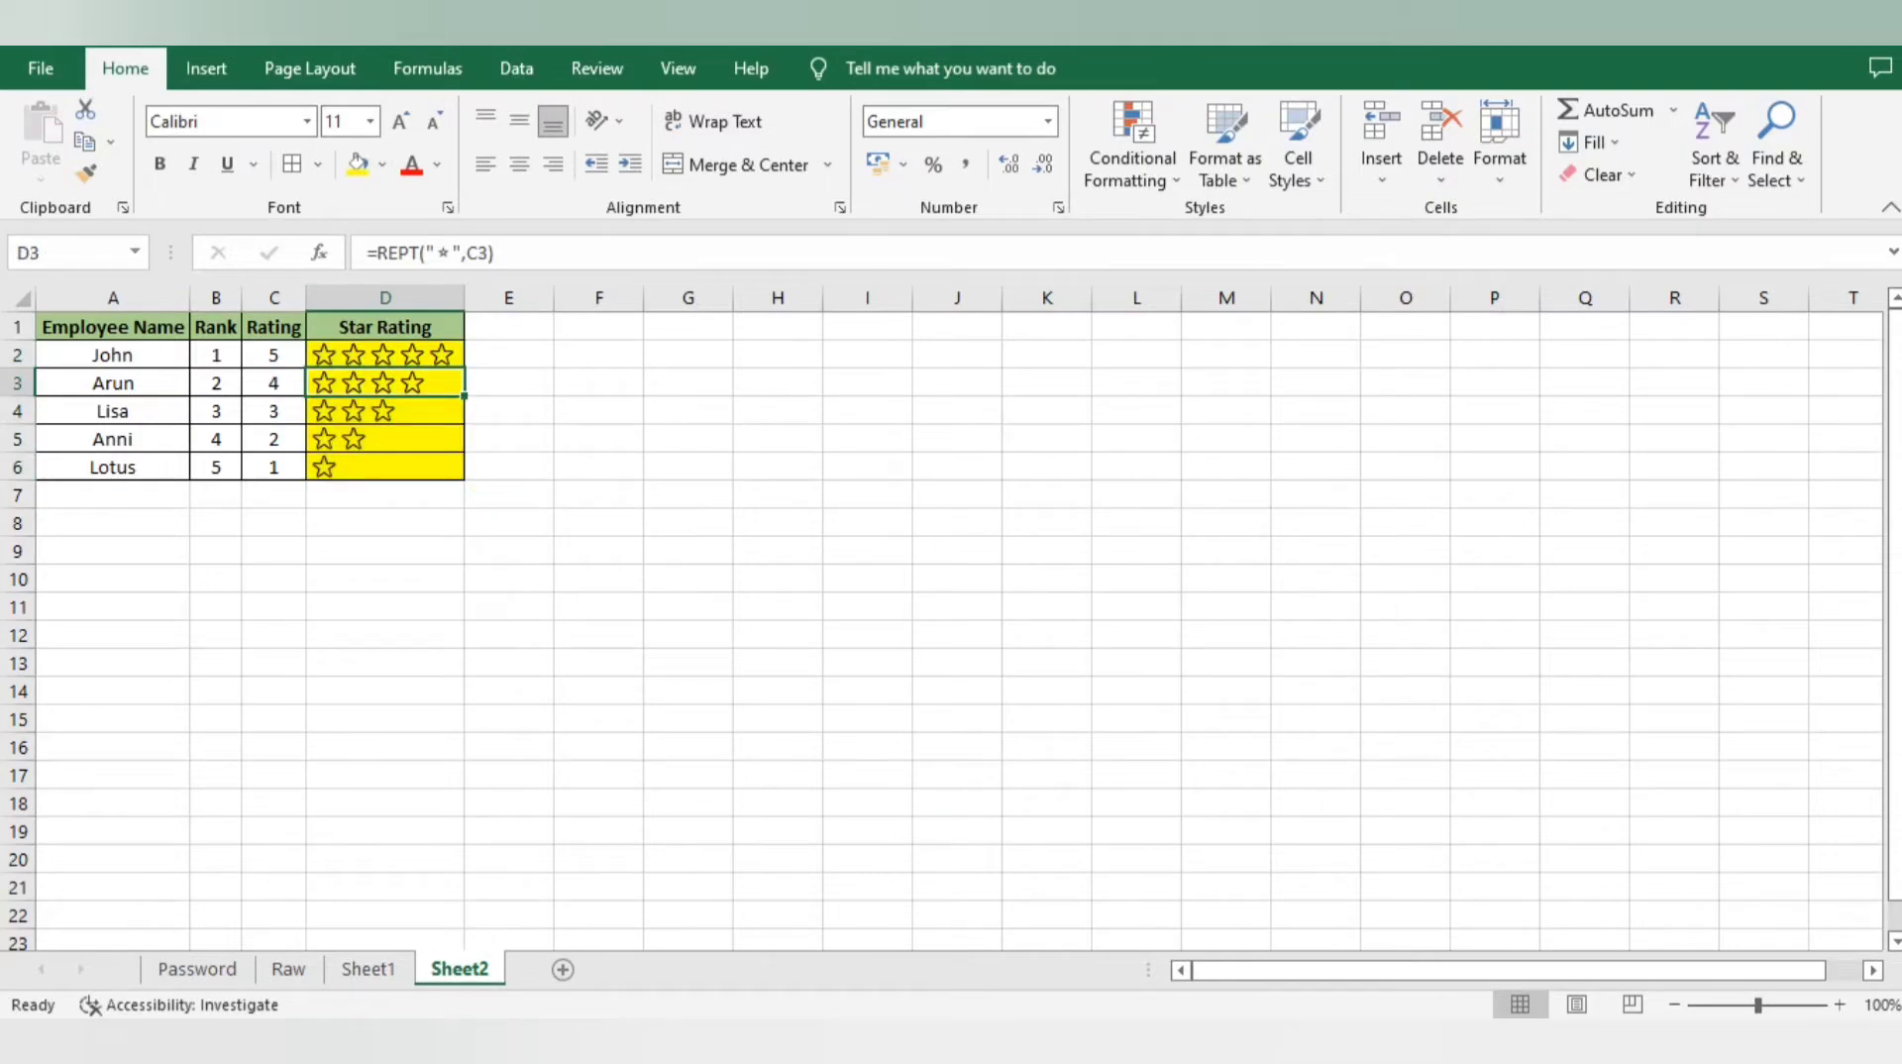
{"action": "key", "text": "Left"}
{"action": "key", "text": "Left"}
{"action": "key", "text": "Left"}
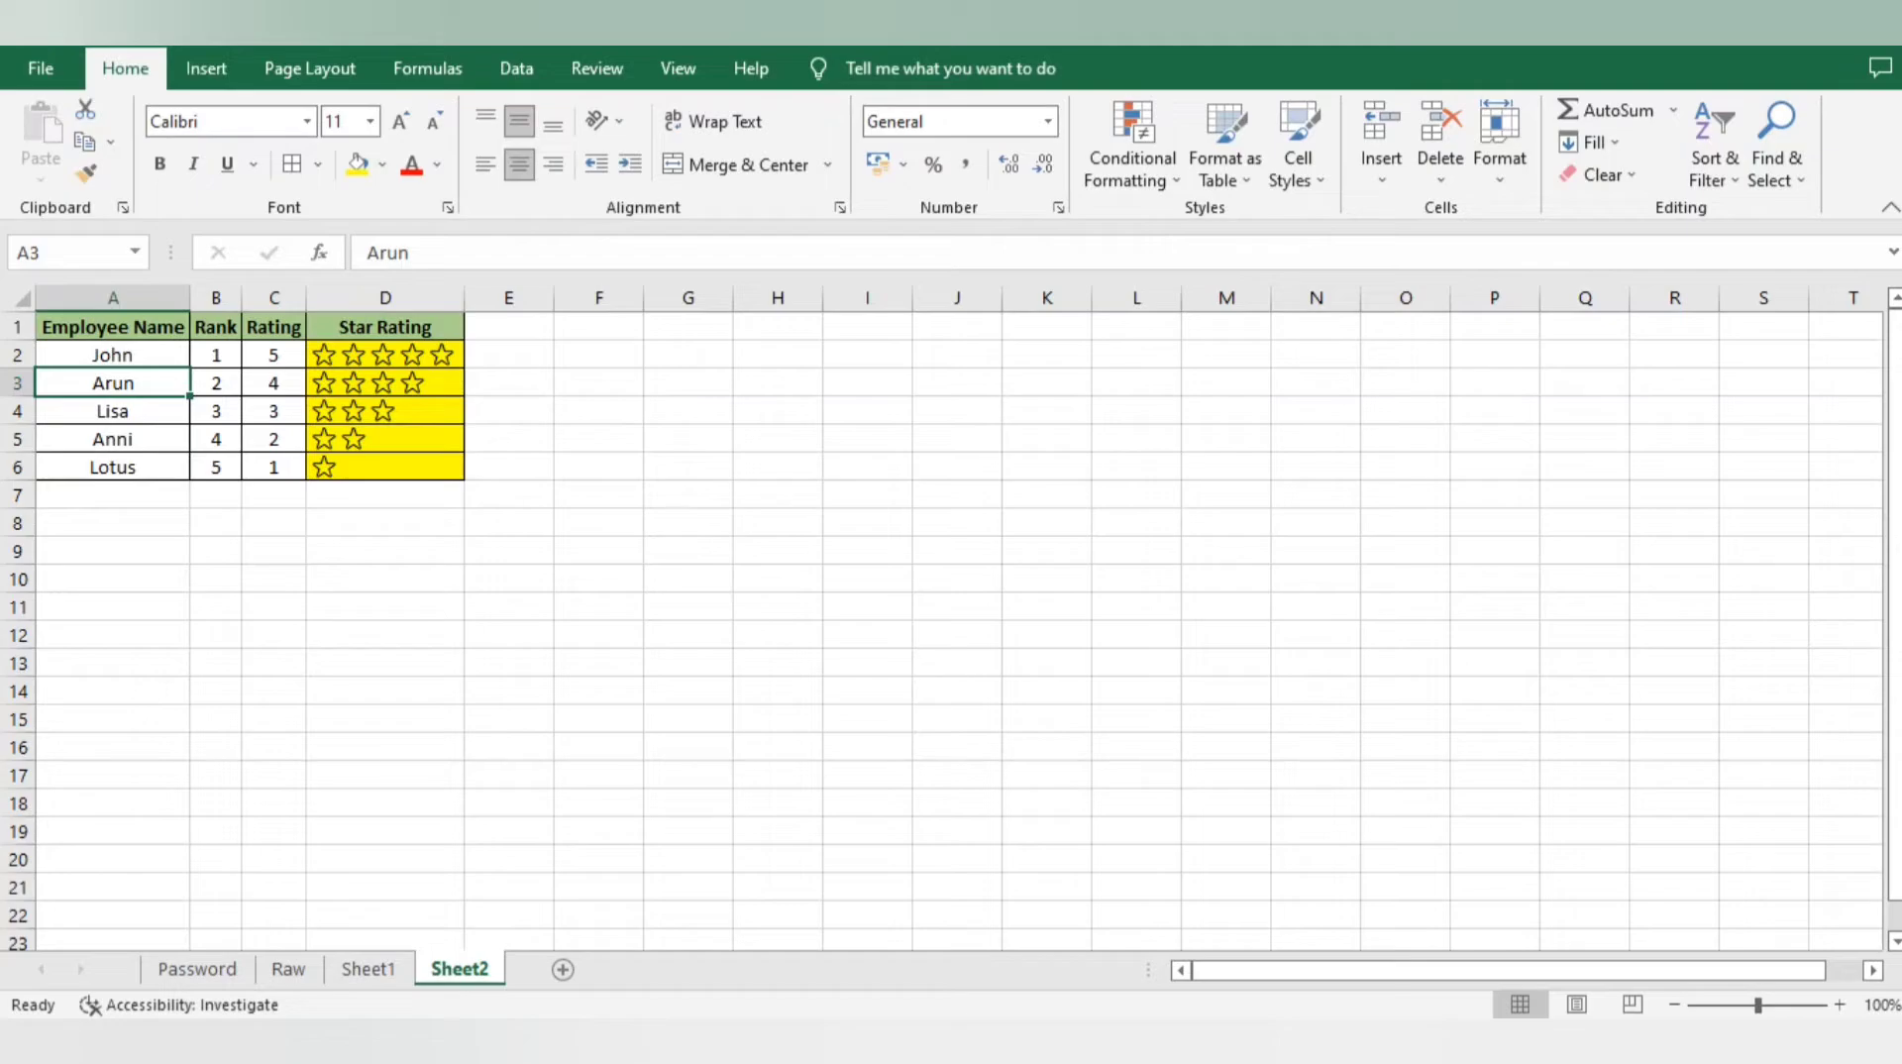